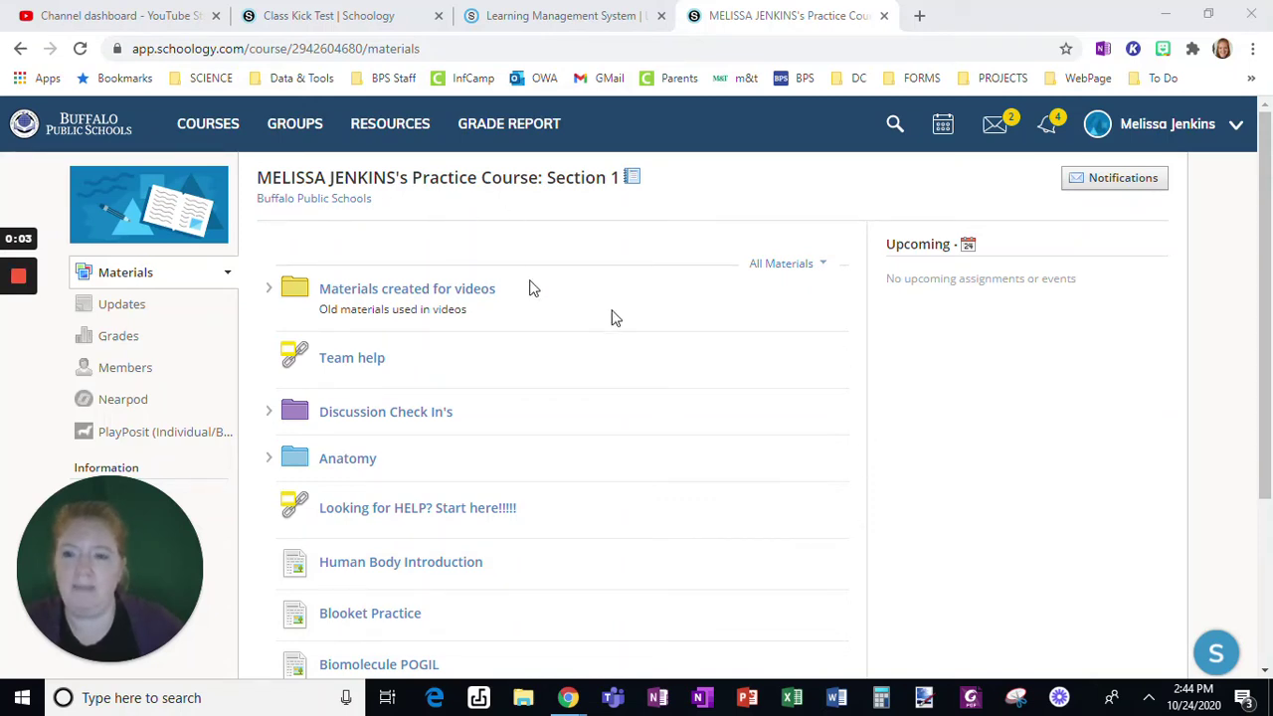
Open the Class Kick Test page and enter a test student name in the embedded Classkick sign-in.
scroll(684, 463, down, 3)
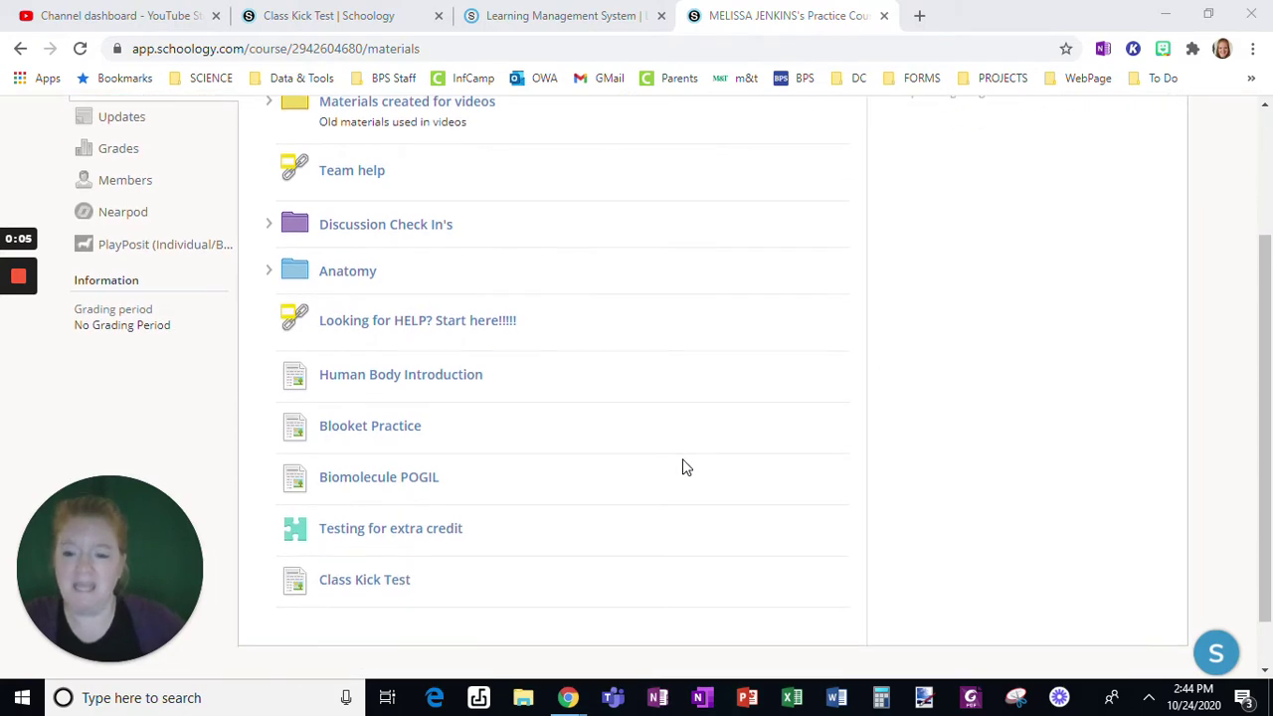
click(357, 530)
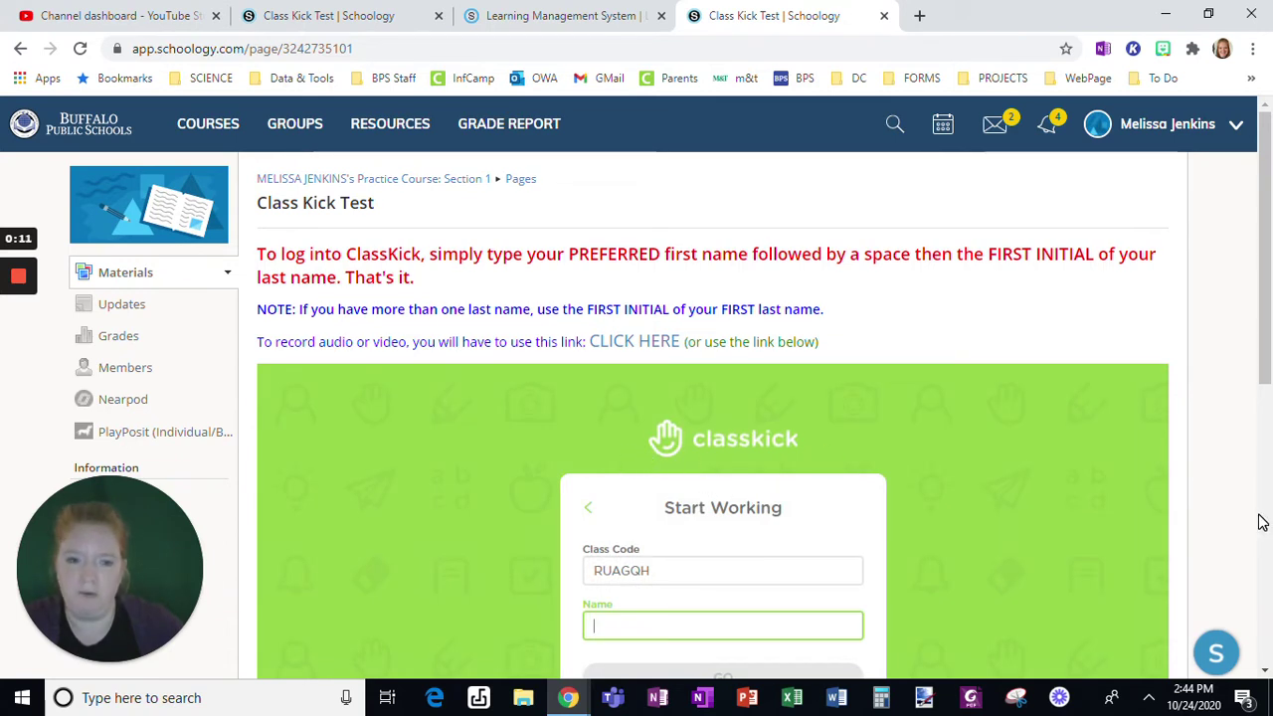
scroll(1230, 515, down, 1)
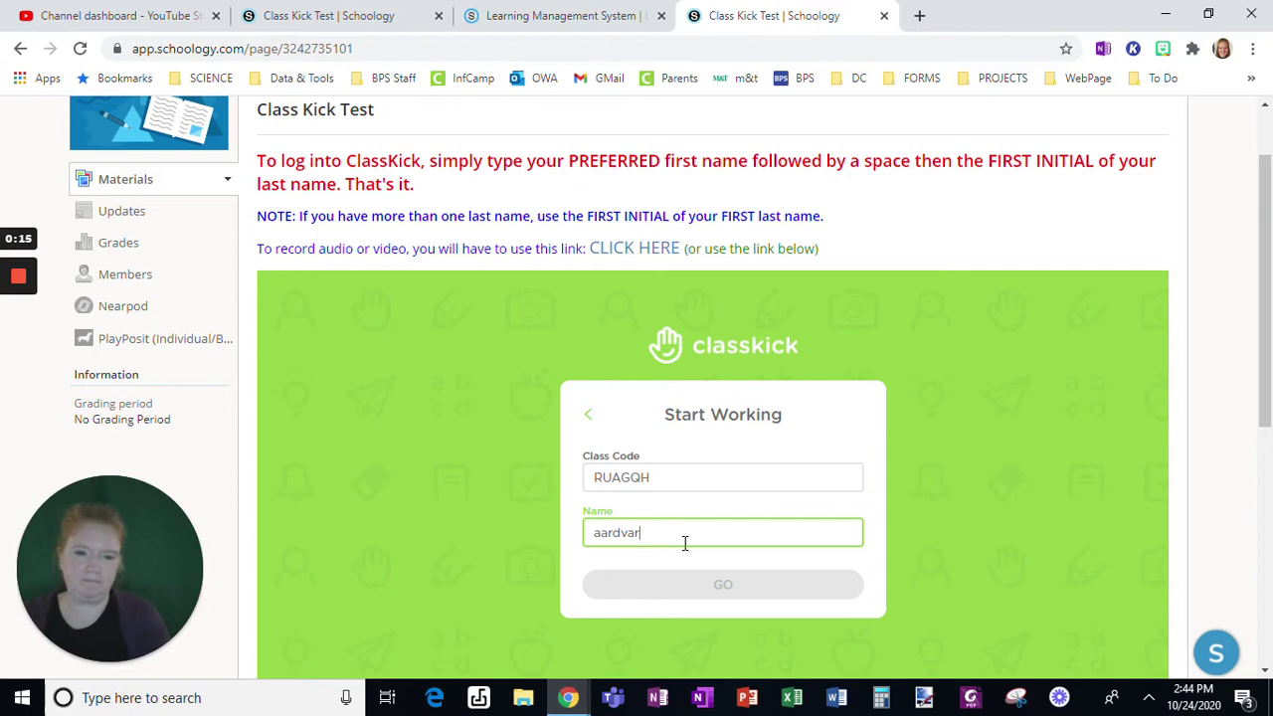
text(z)
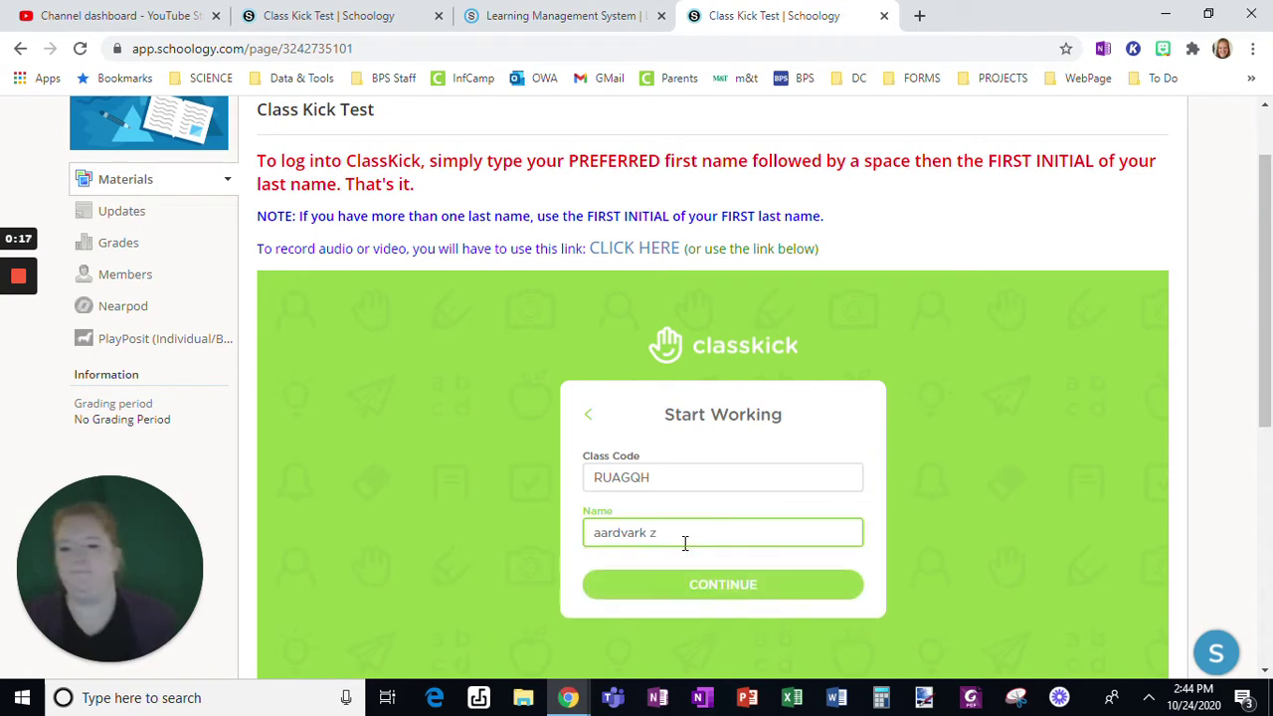
Enter the Human Body Introduction lesson, try Add Audio, then view the site's permission details.
click(636, 584)
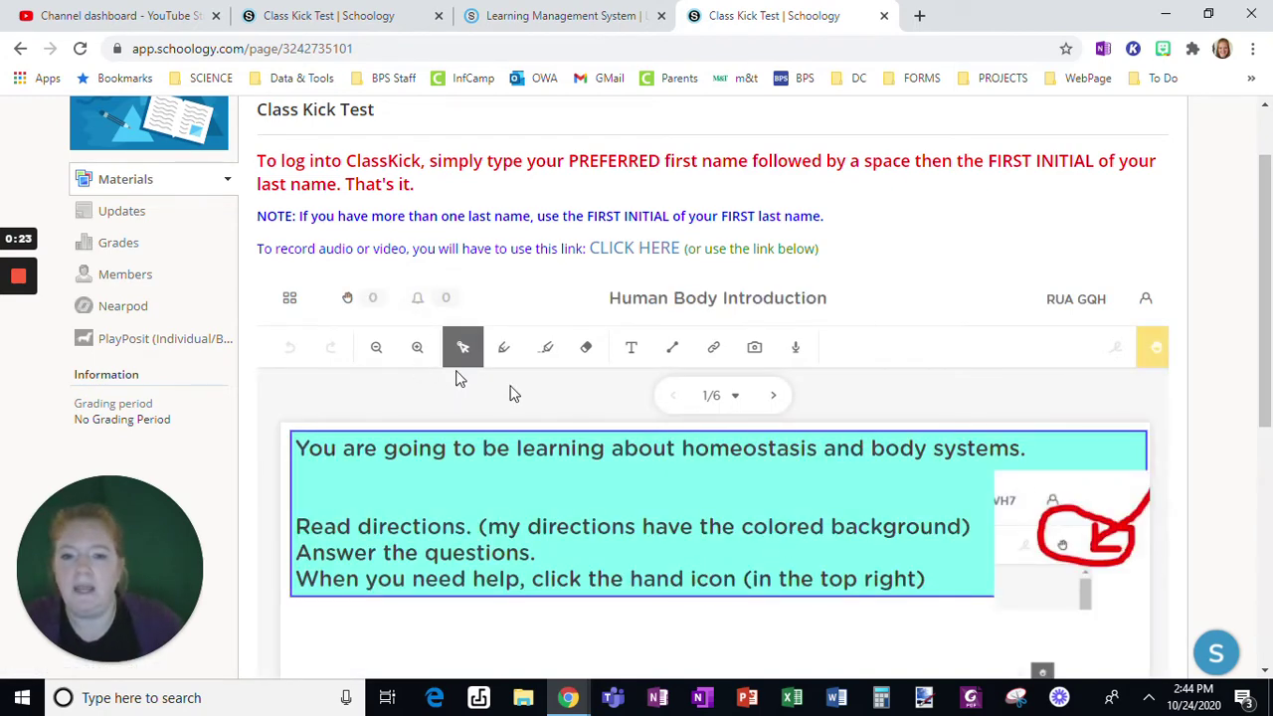
click(793, 353)
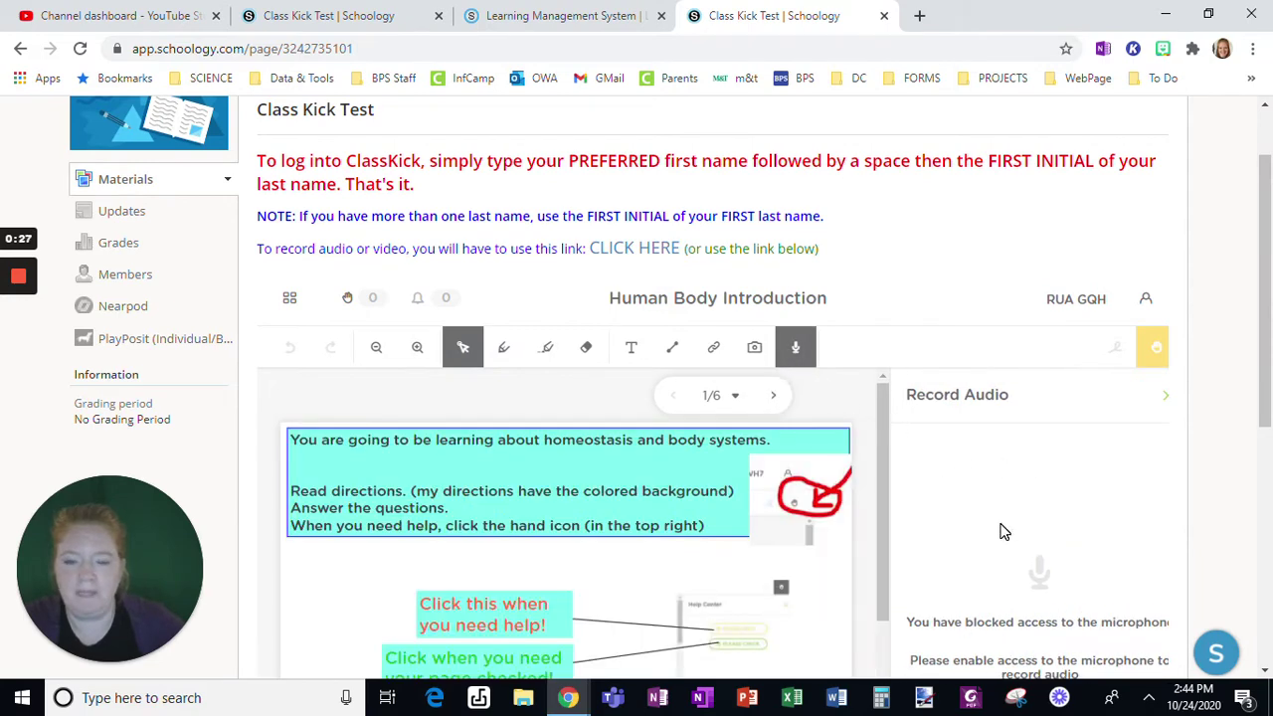
scroll(1004, 532, down, 1)
click(115, 50)
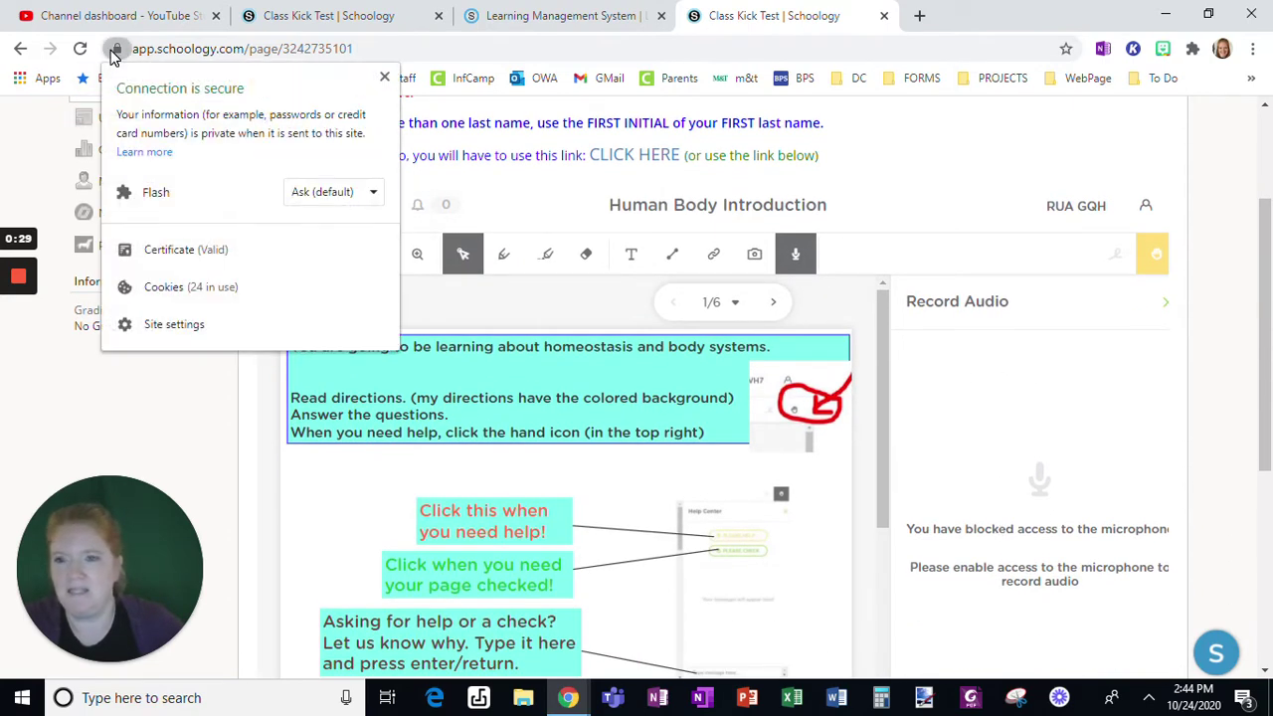
Set Microphone and Camera to Allow for app.schoology.com, then close Chrome's Settings tab.
click(192, 323)
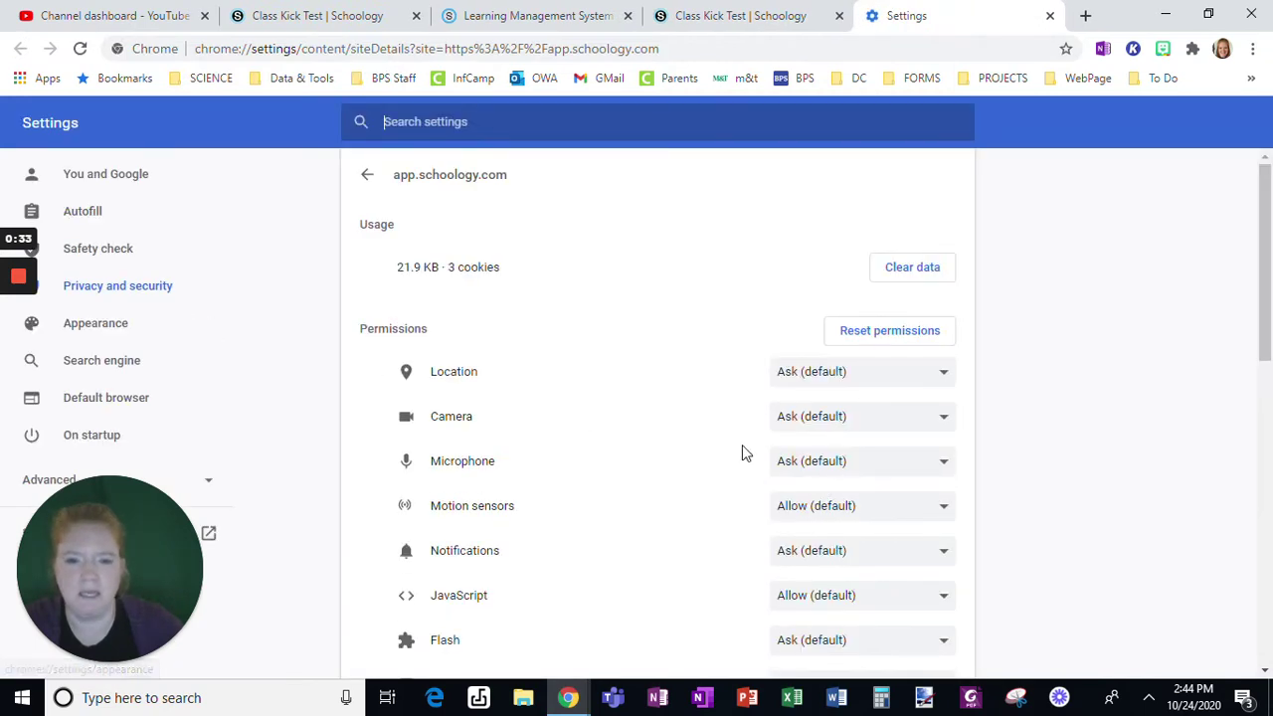
click(841, 463)
click(844, 522)
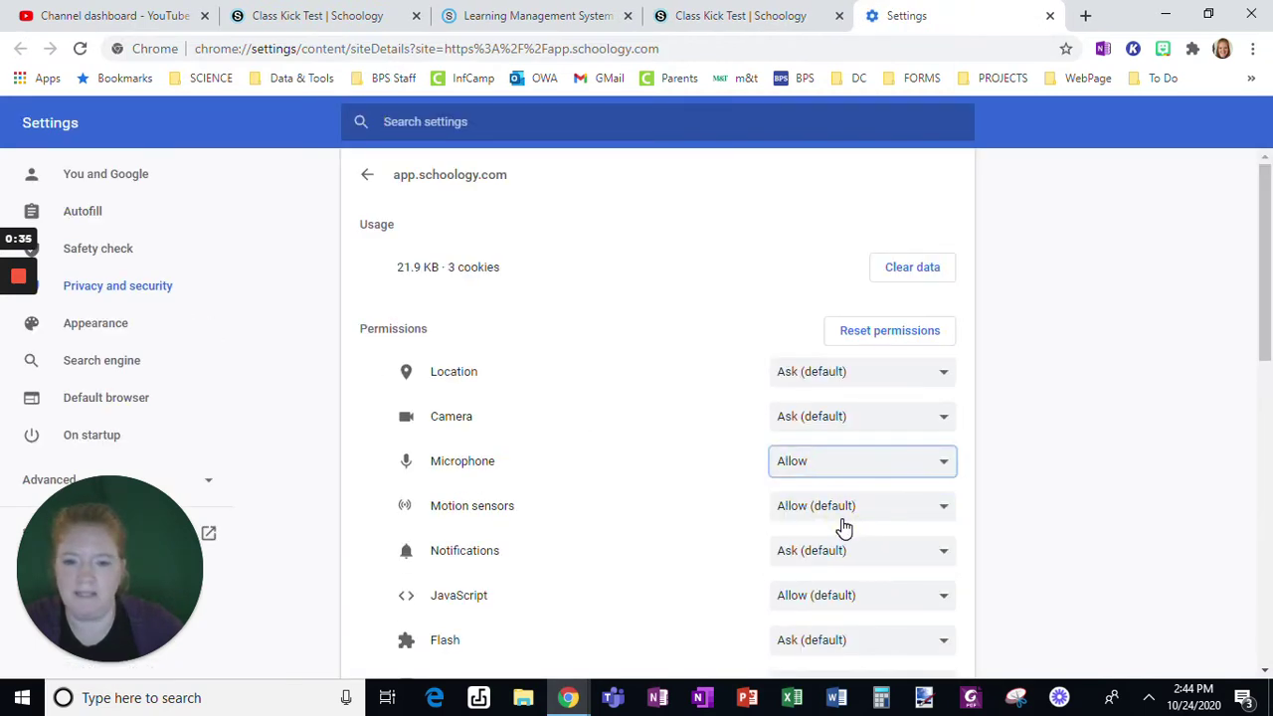
click(815, 419)
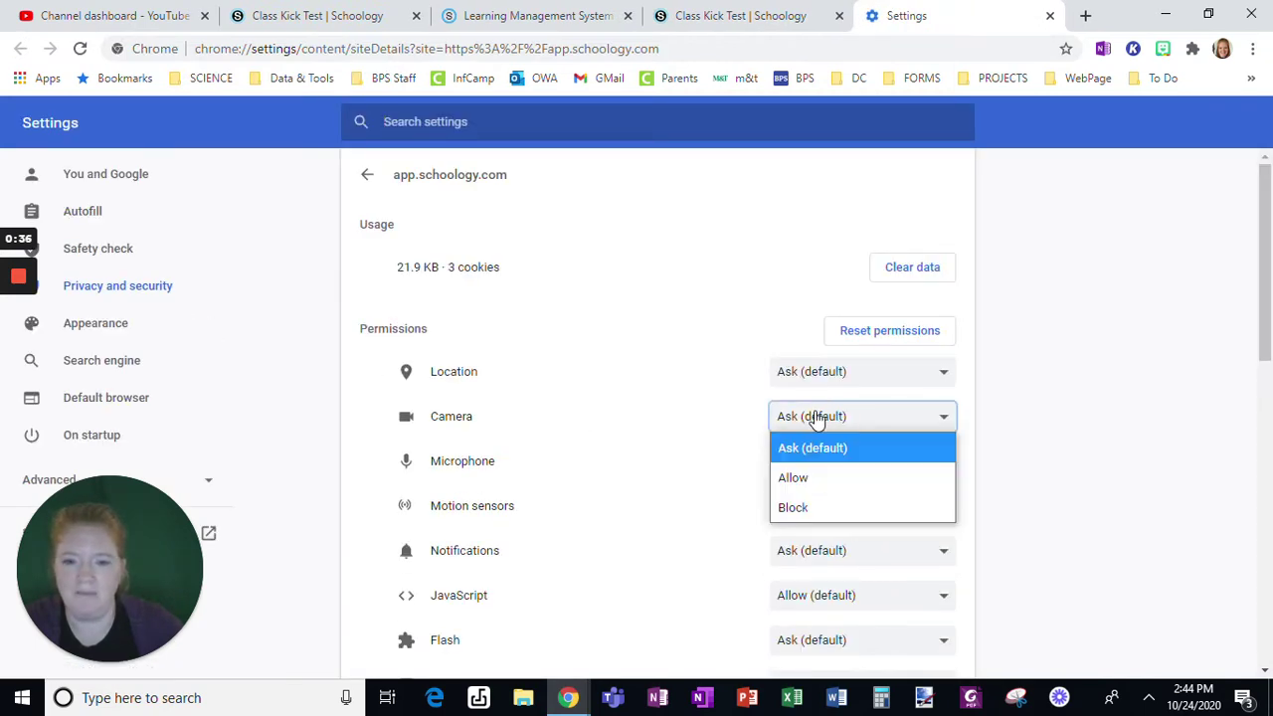
click(802, 477)
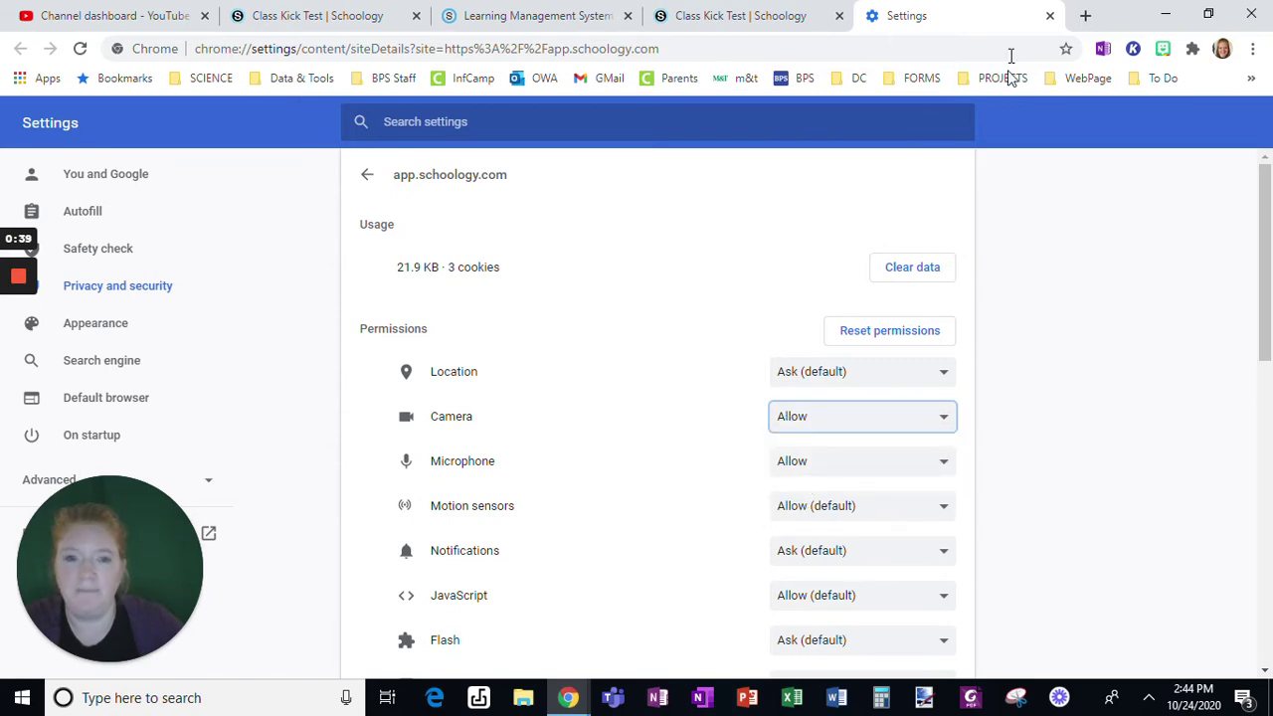
click(1049, 16)
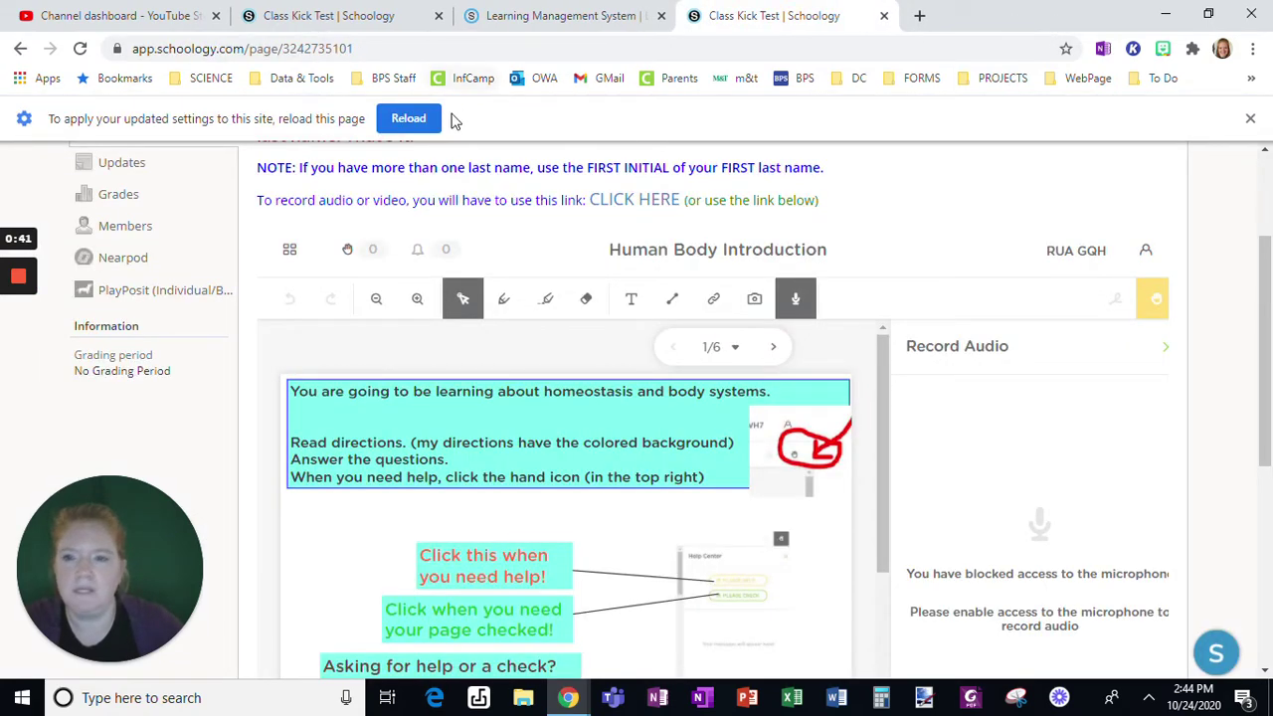
Reload the page and sign the test student back into the Classkick lesson.
click(408, 118)
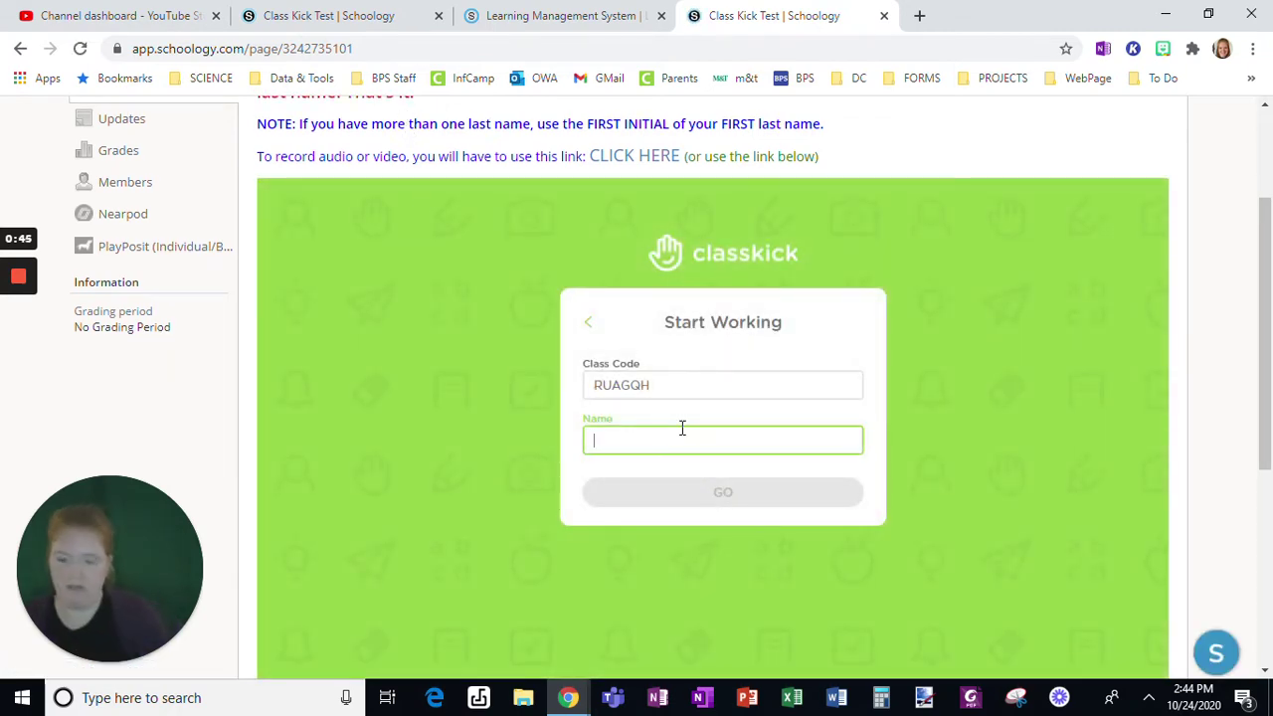
text(aardvark d)
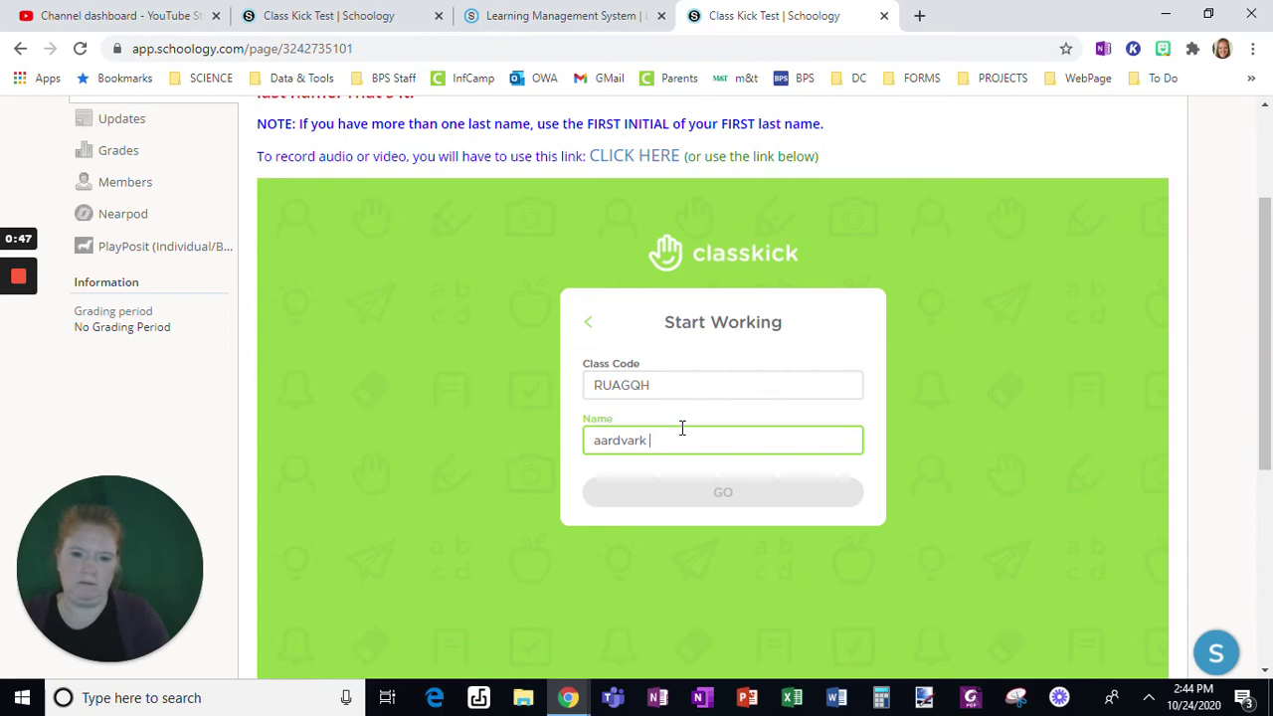
key(Return)
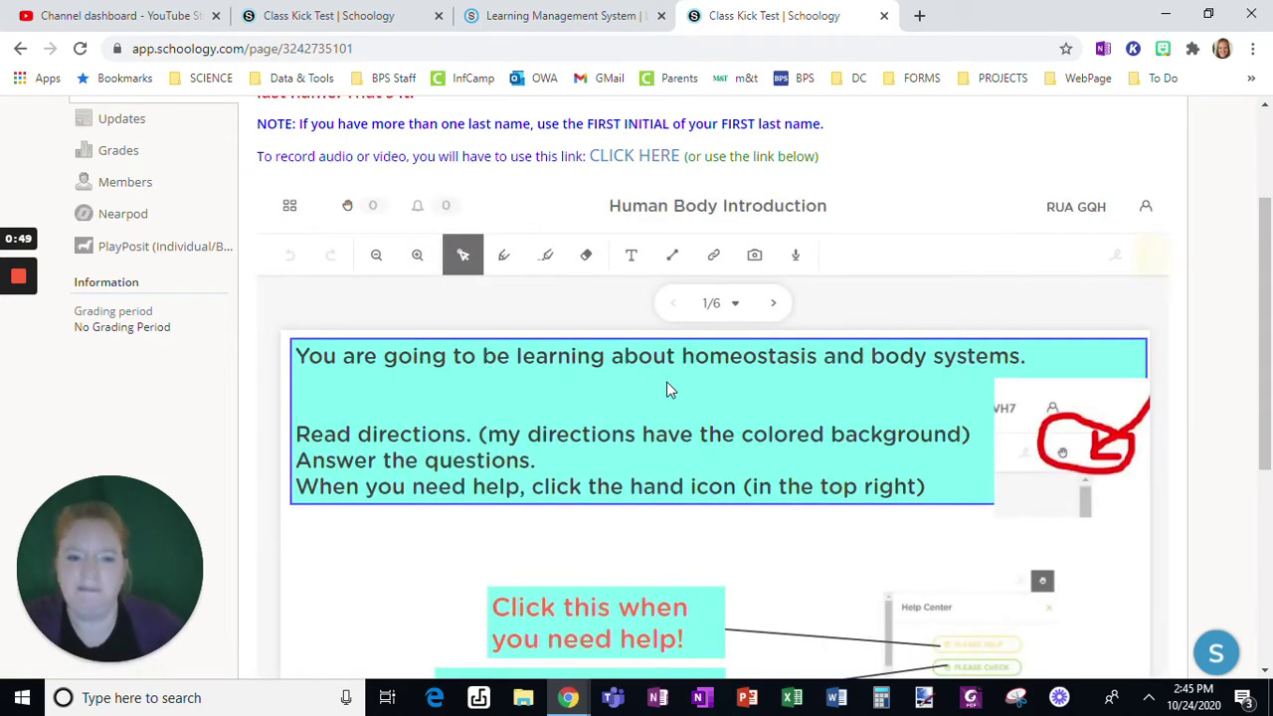
Retry audio recording, check the site's microphone permission, then close the popup and audio panel.
click(793, 257)
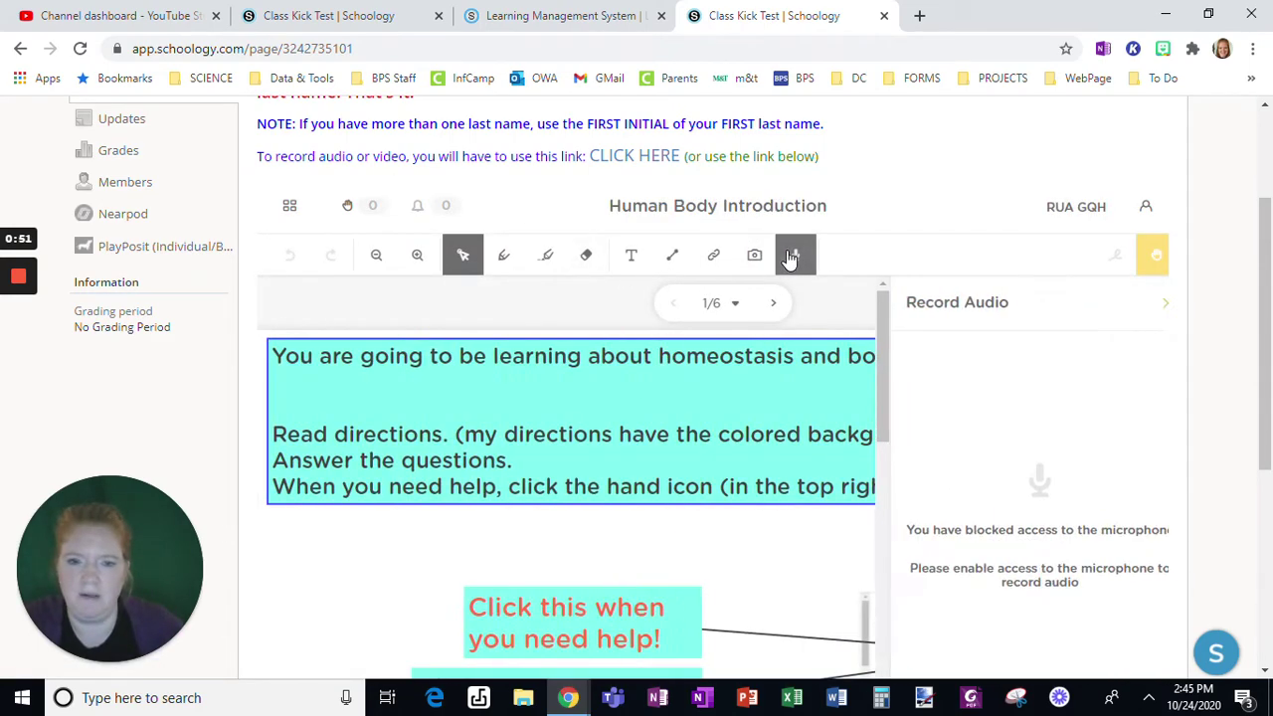
click(118, 48)
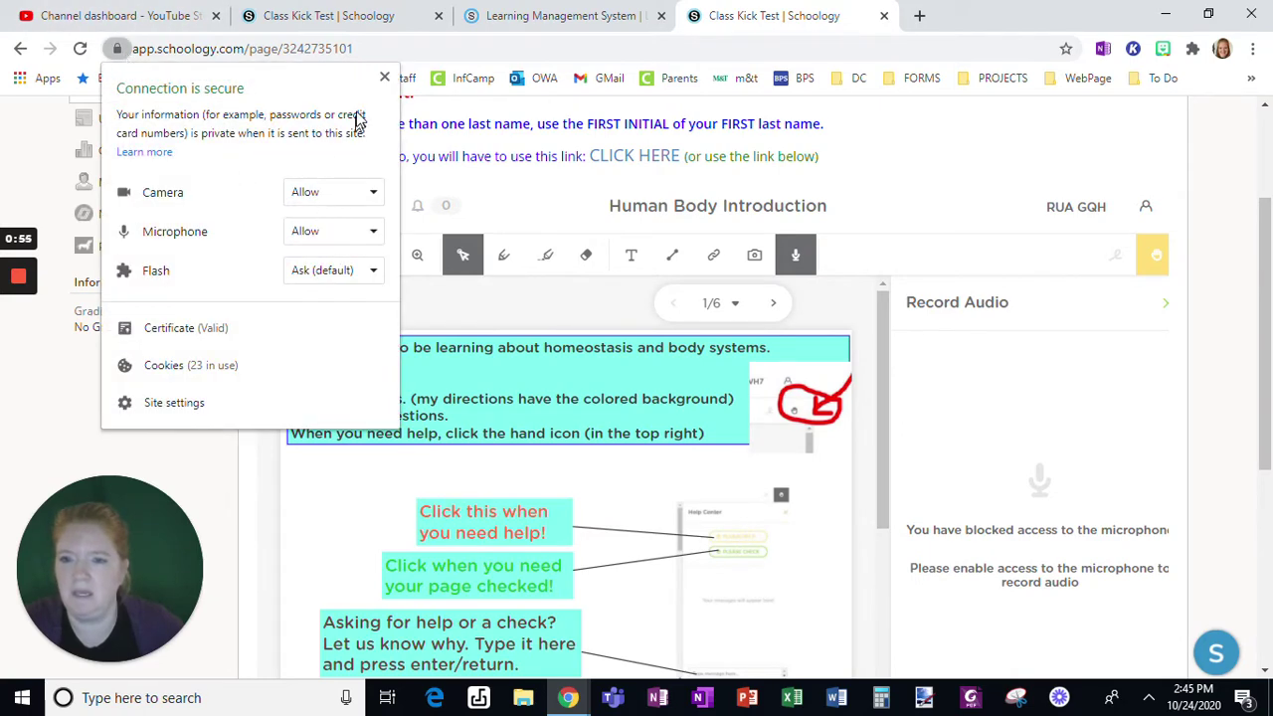
click(384, 76)
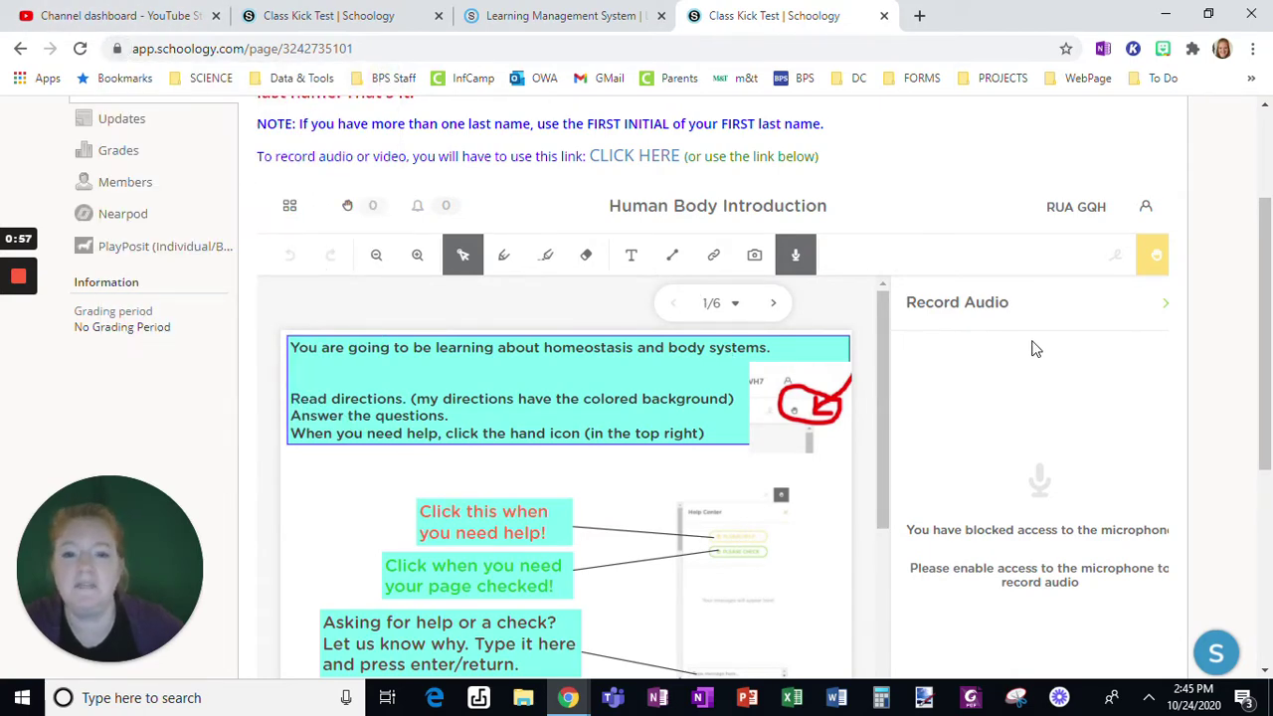
click(1161, 303)
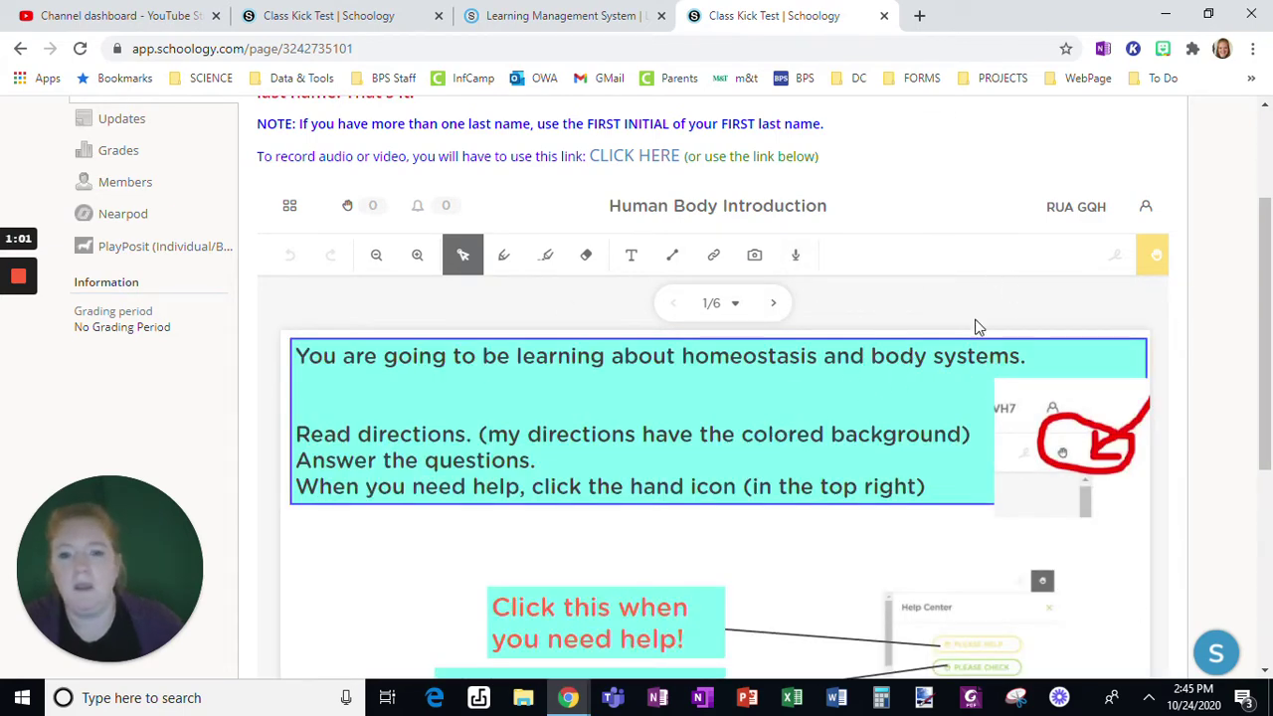
Log the test student out of the embedded Classkick from the account menu.
scroll(994, 308, up, 1)
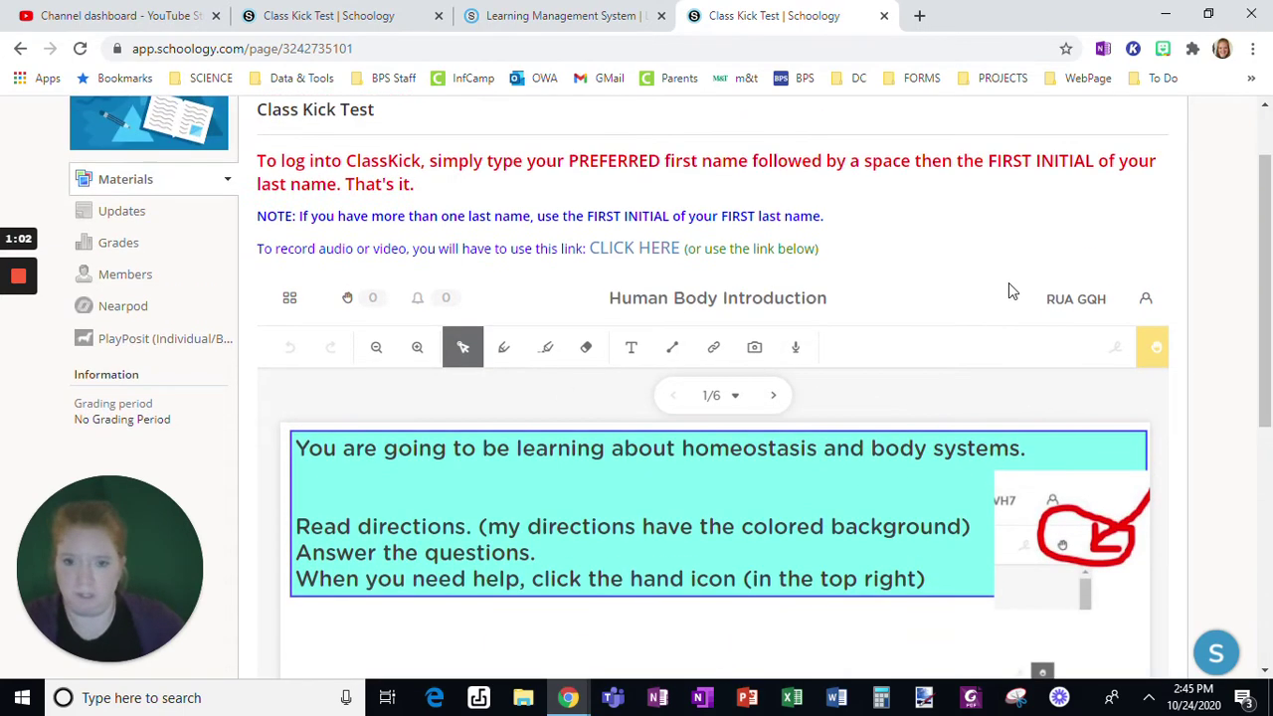
click(1144, 300)
click(1045, 400)
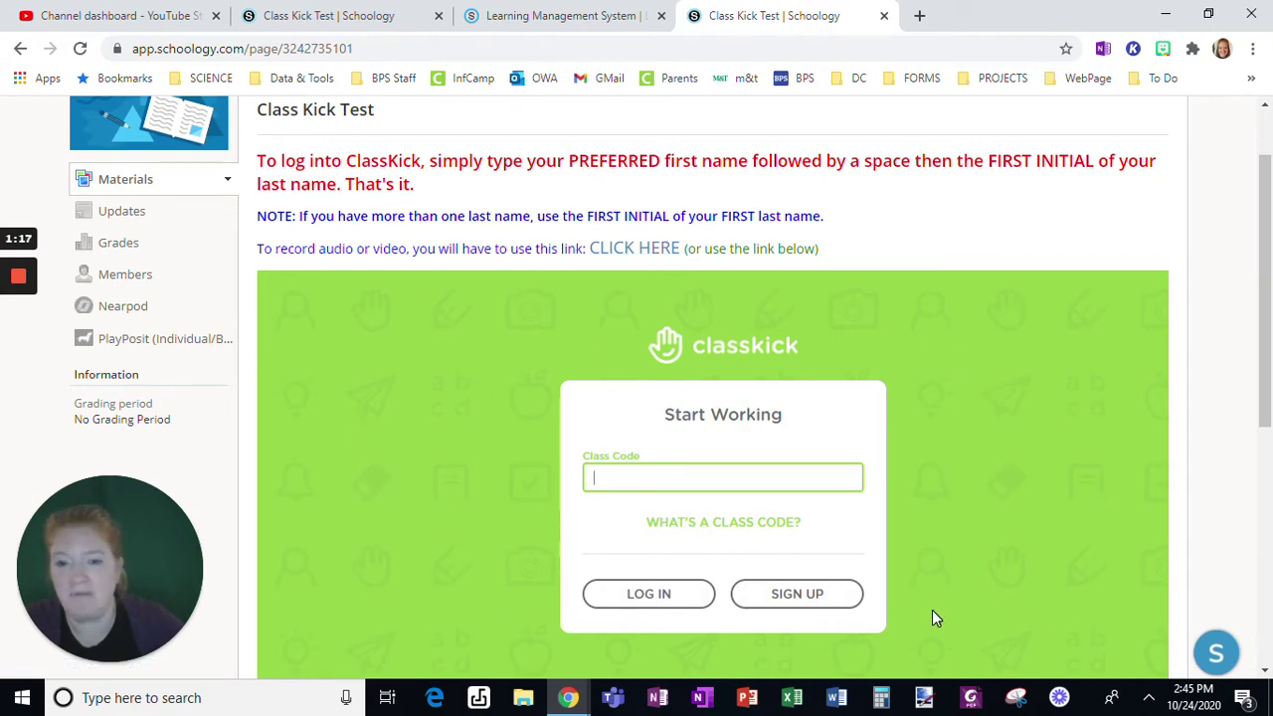
Open the assignment in its own Classkick tab, join as a test student, and open then close the audio recorder.
click(617, 249)
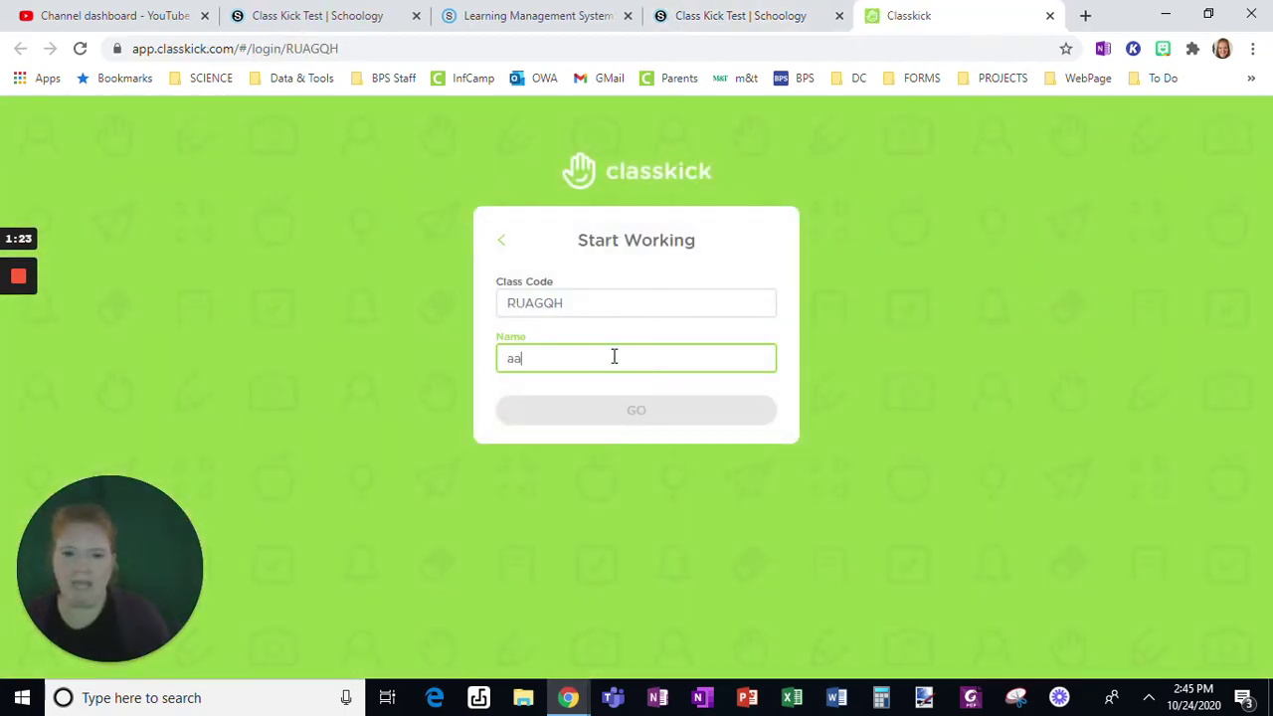
text(aardvark )
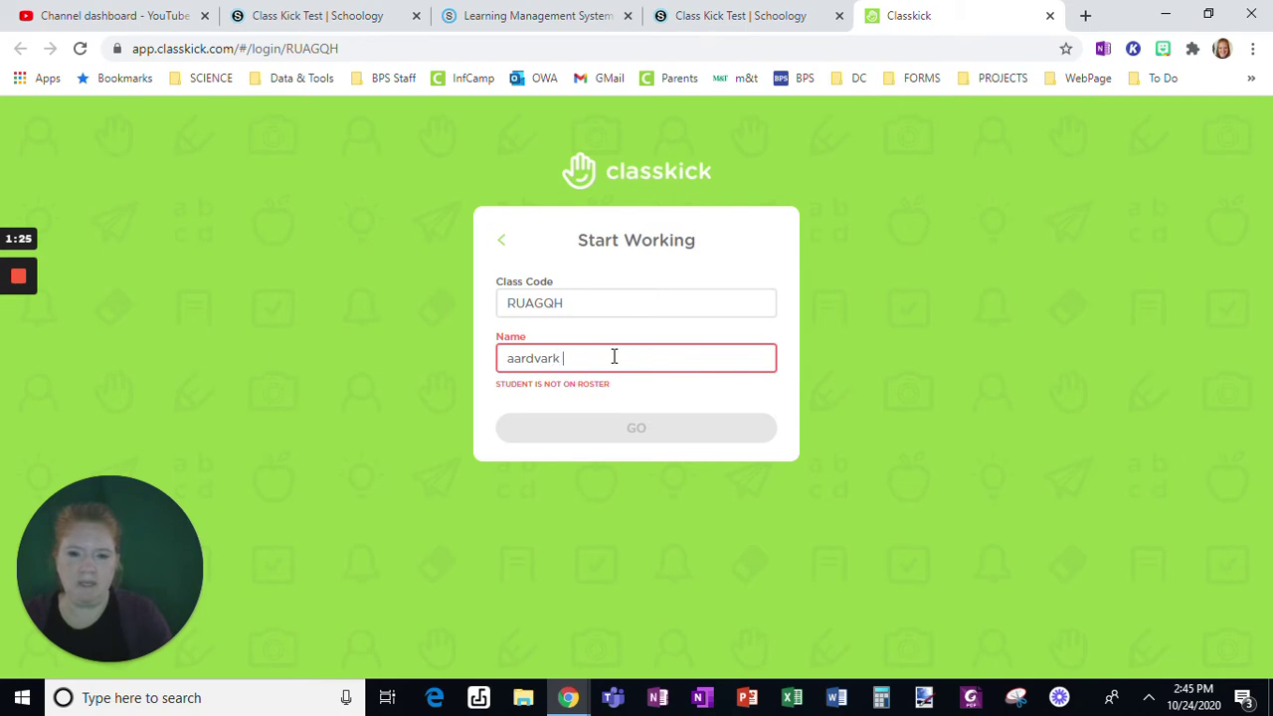
text(2)
key(Return)
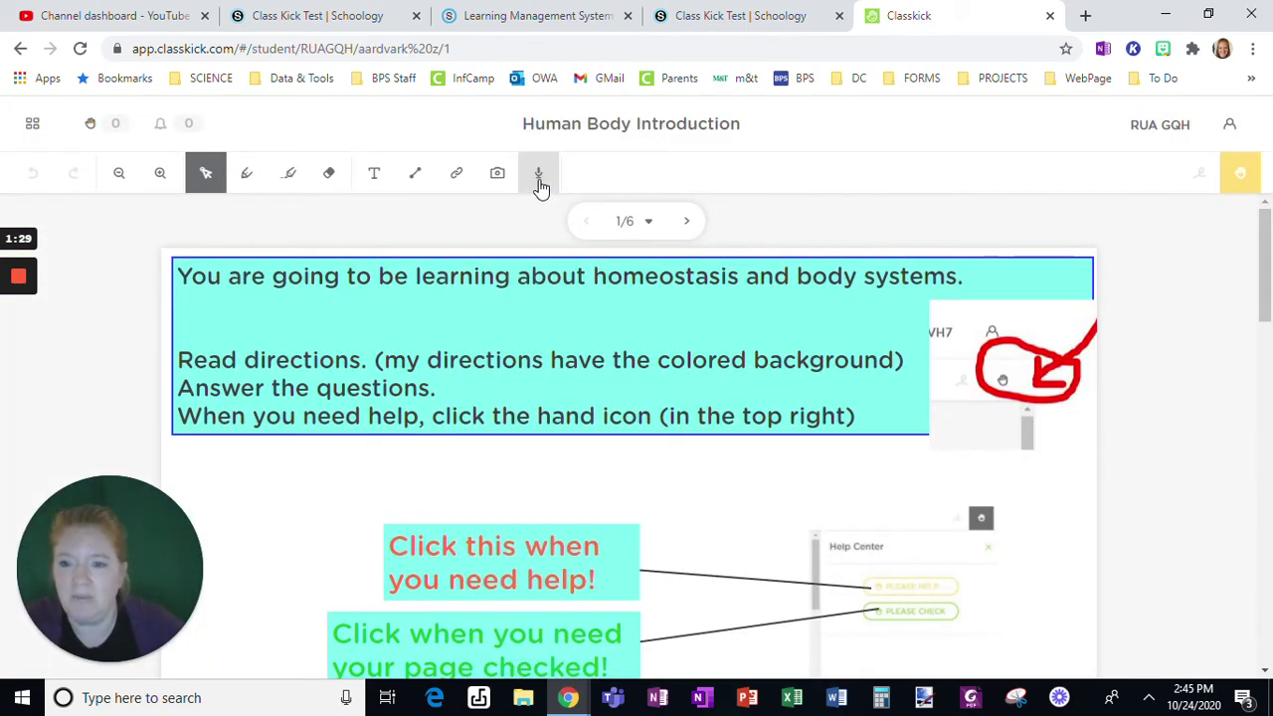
click(538, 176)
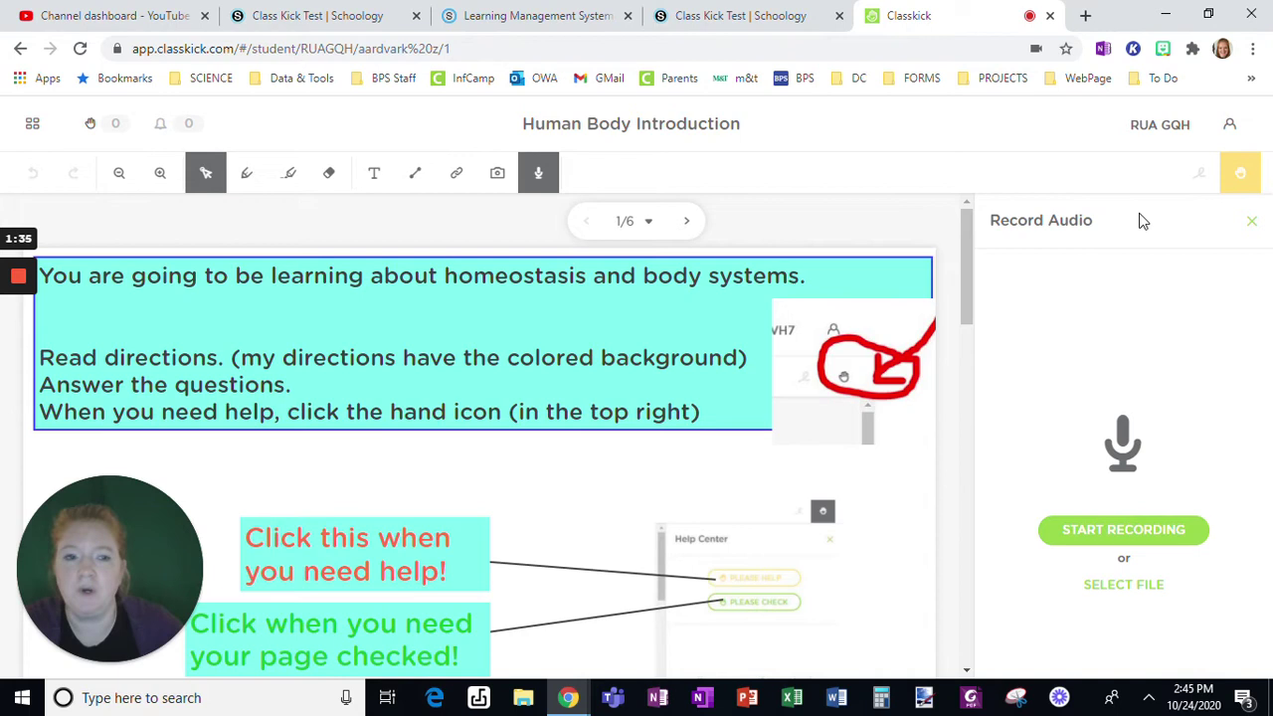
click(1250, 223)
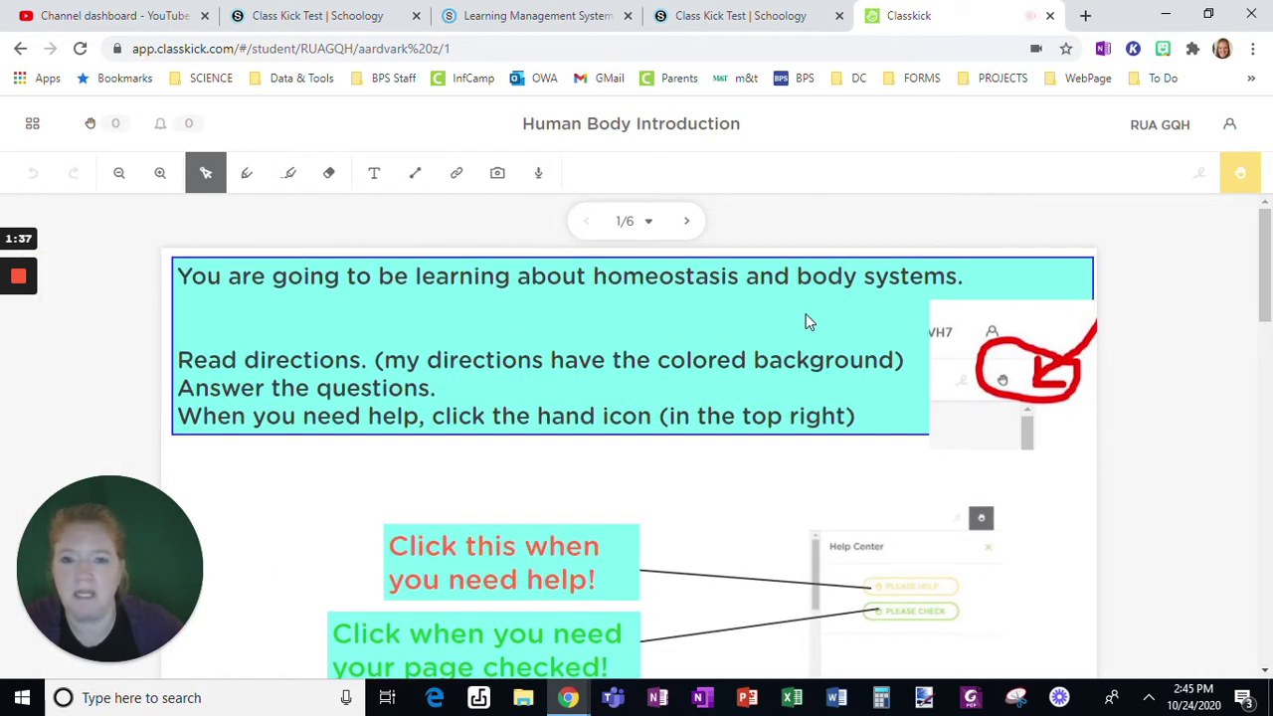
Log the student out of Classkick and close the Classkick tab.
click(1228, 127)
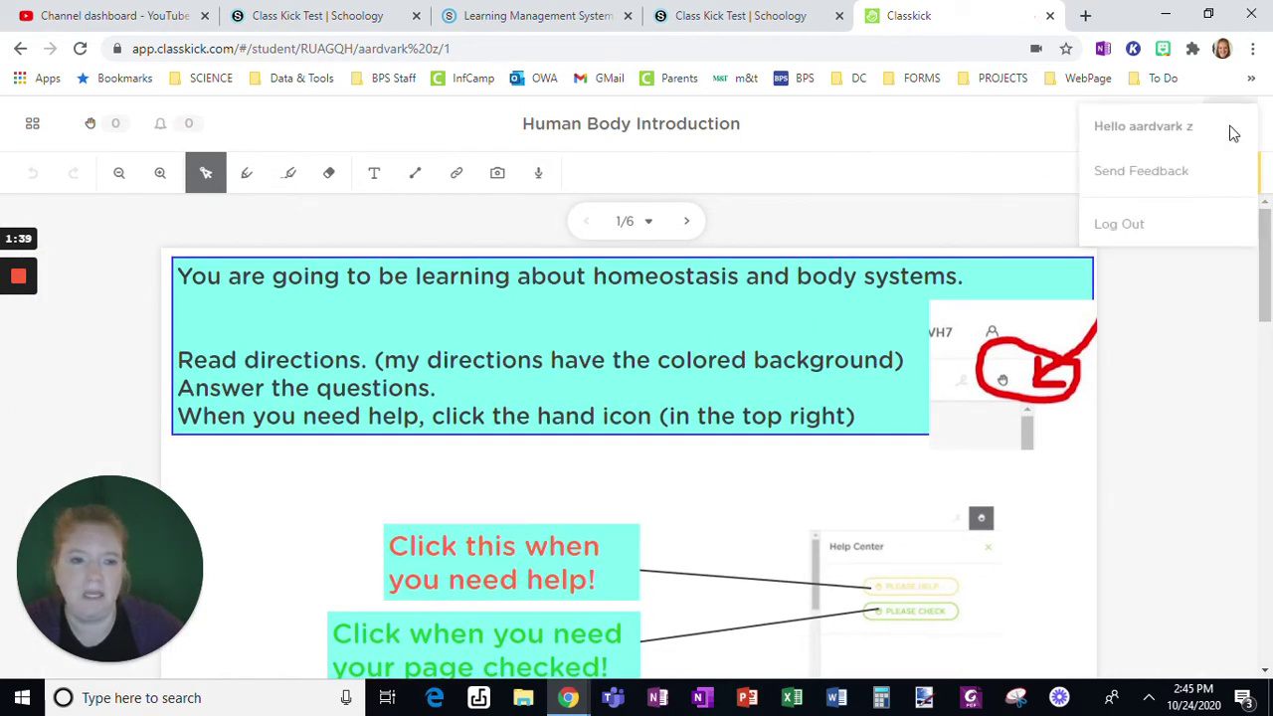
click(1148, 231)
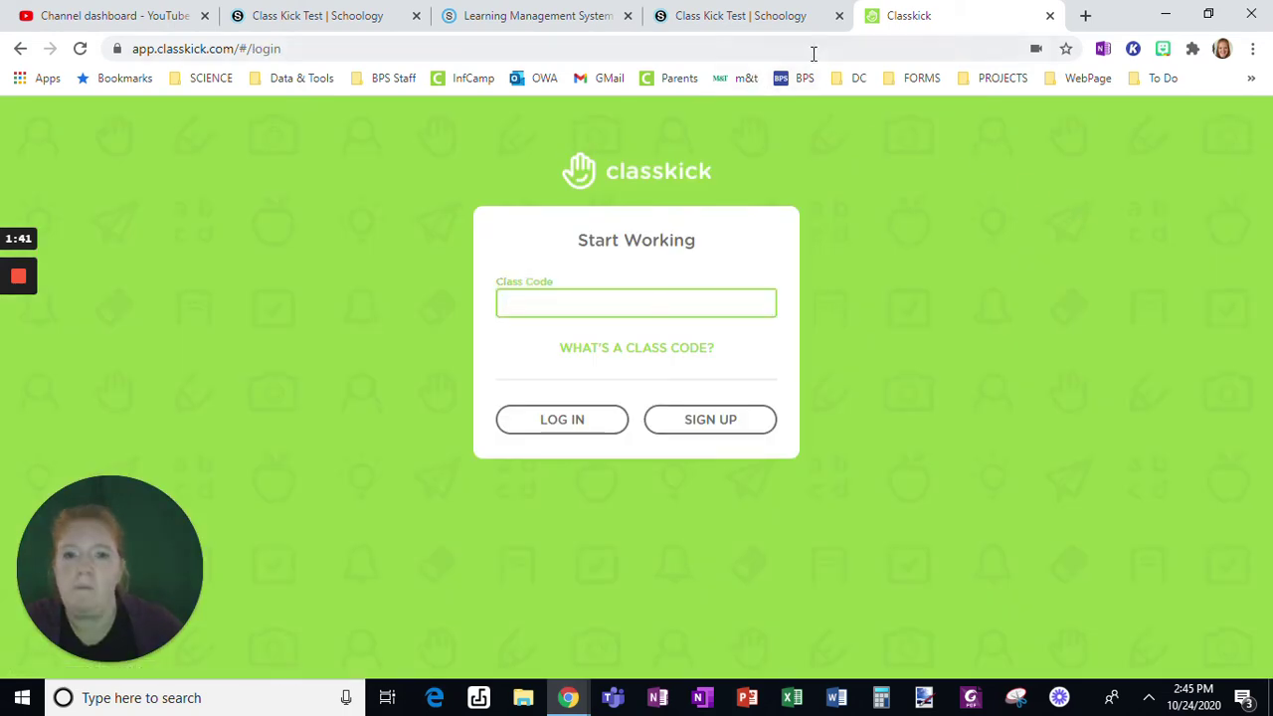
click(1049, 15)
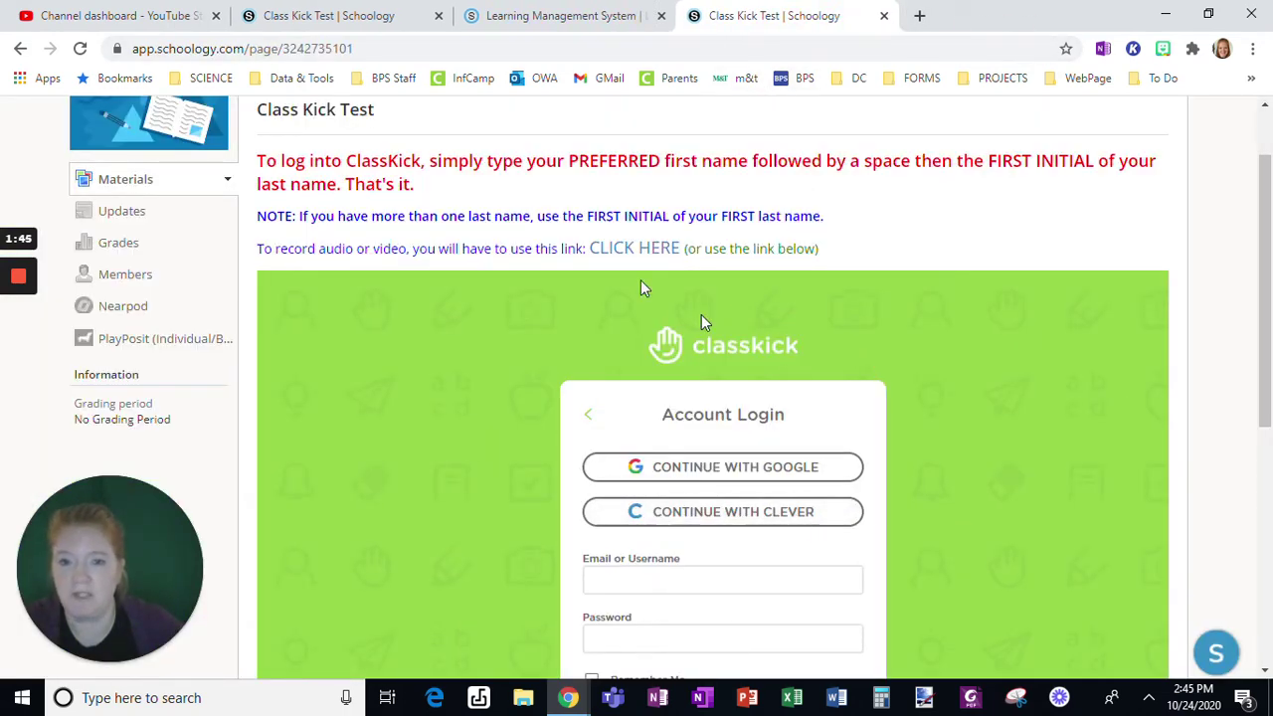
Reload the Class Kick Test page and sign a test student into the embedded Human Body Introduction lesson.
scroll(412, 196, up, 1)
click(419, 46)
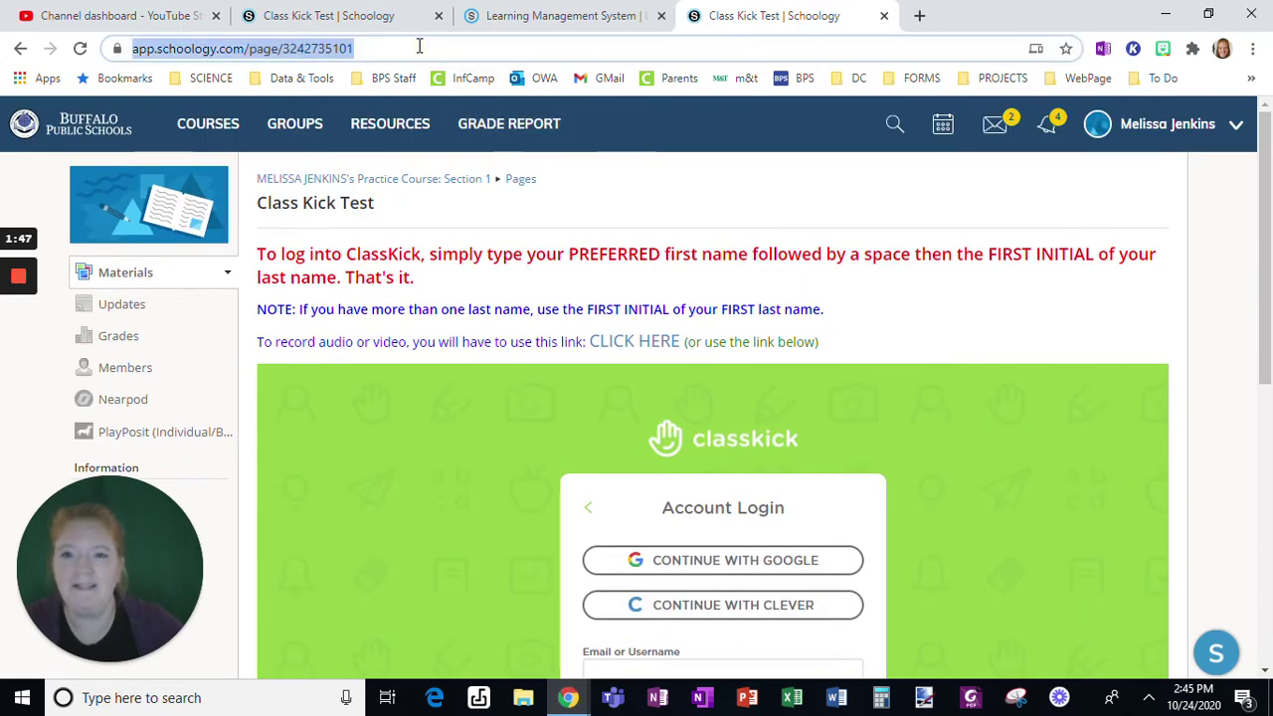
key(Return)
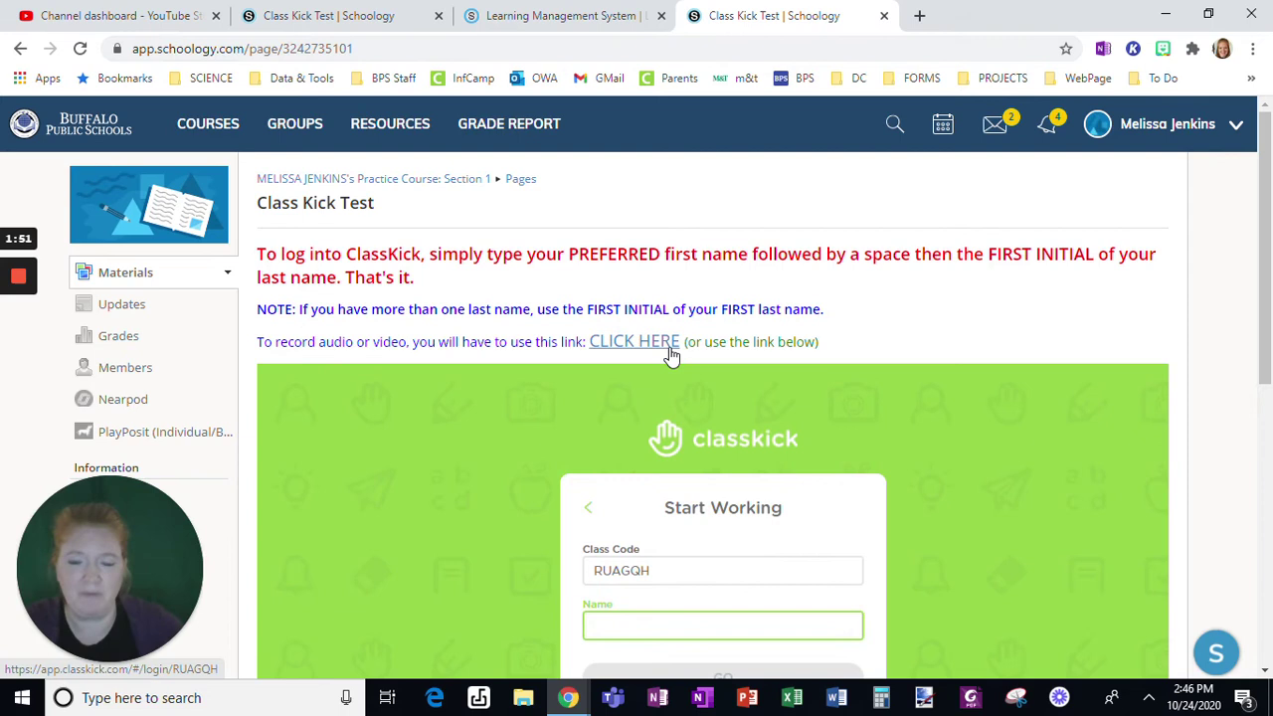
scroll(863, 471, down, 1)
scroll(863, 471, down, 1)
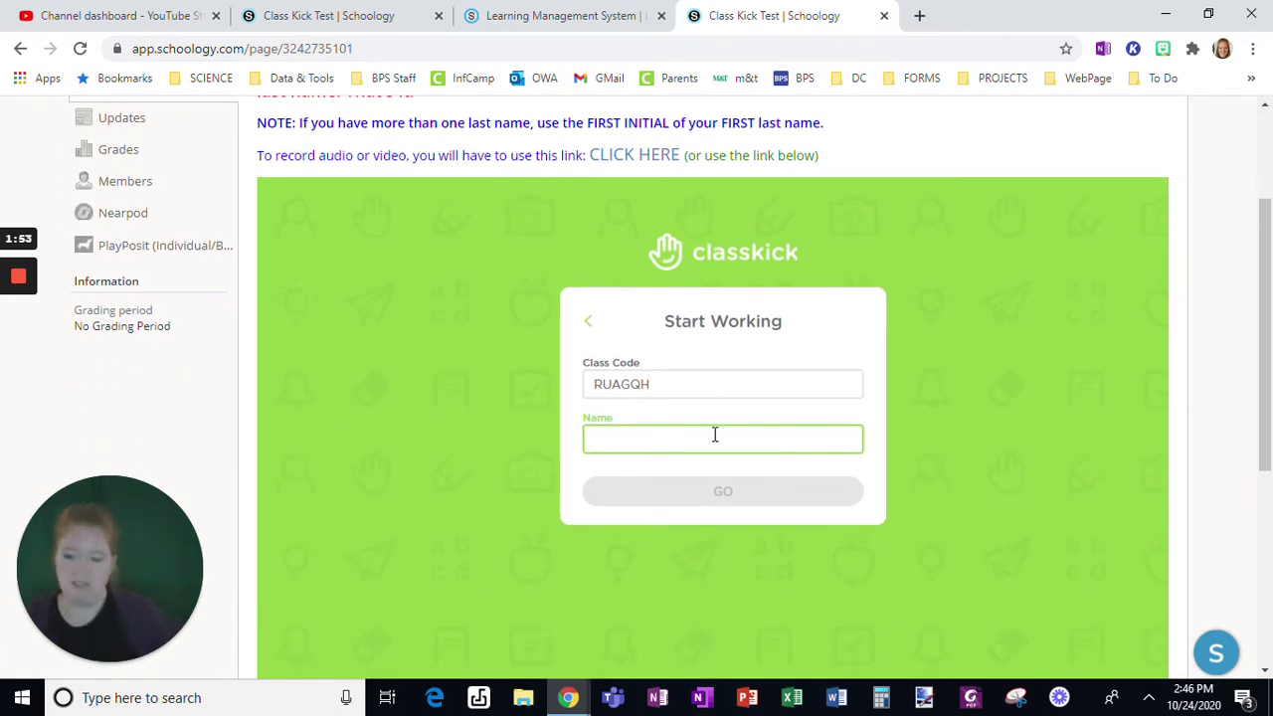
text(var)
text(k a)
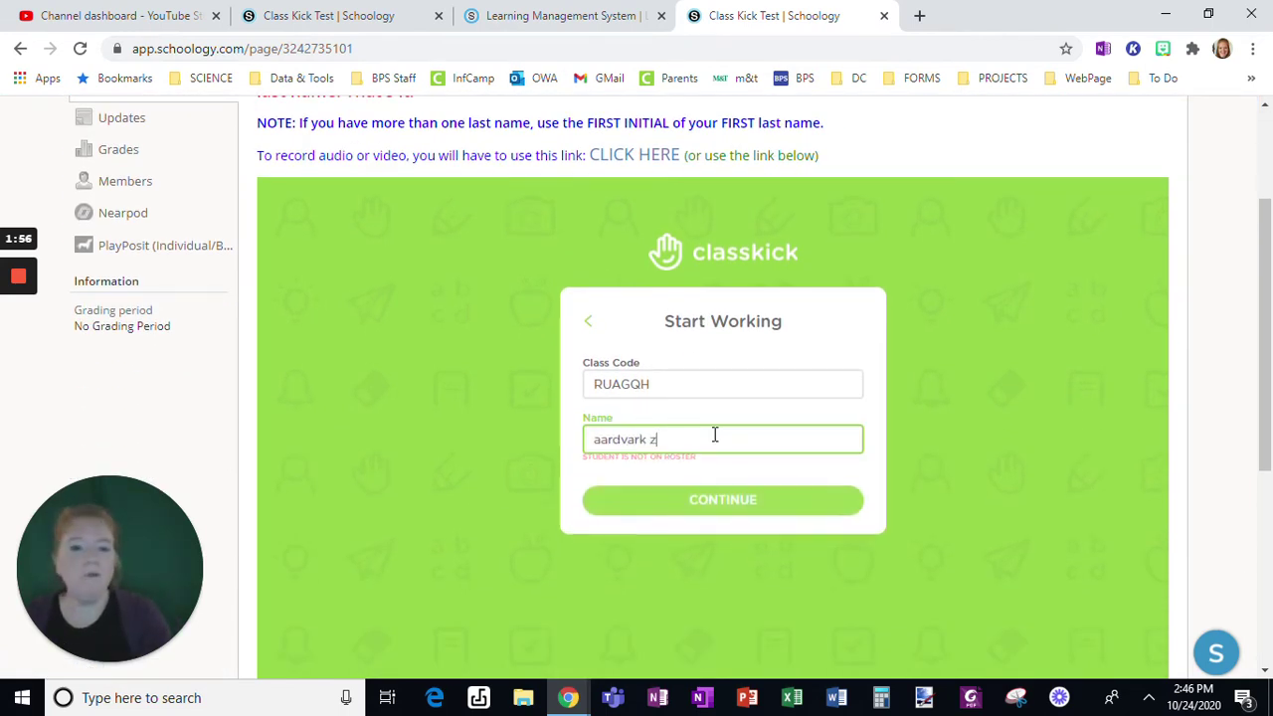
key(Return)
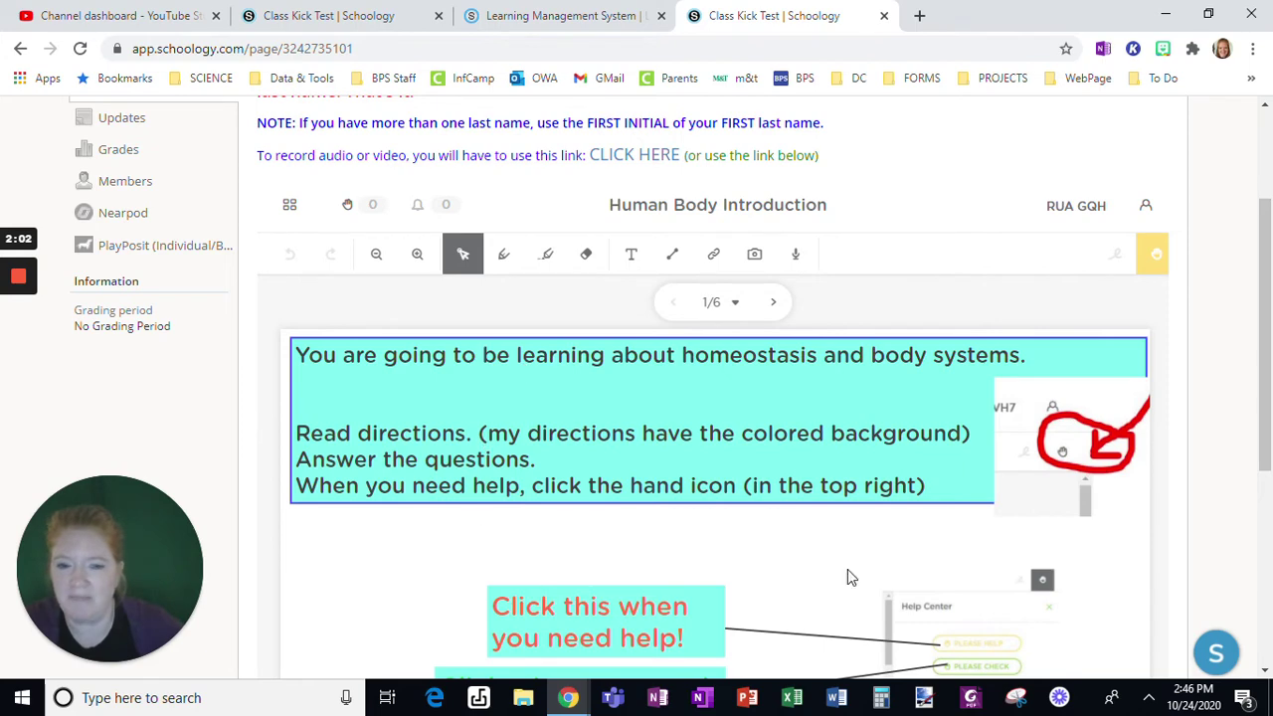
click(796, 255)
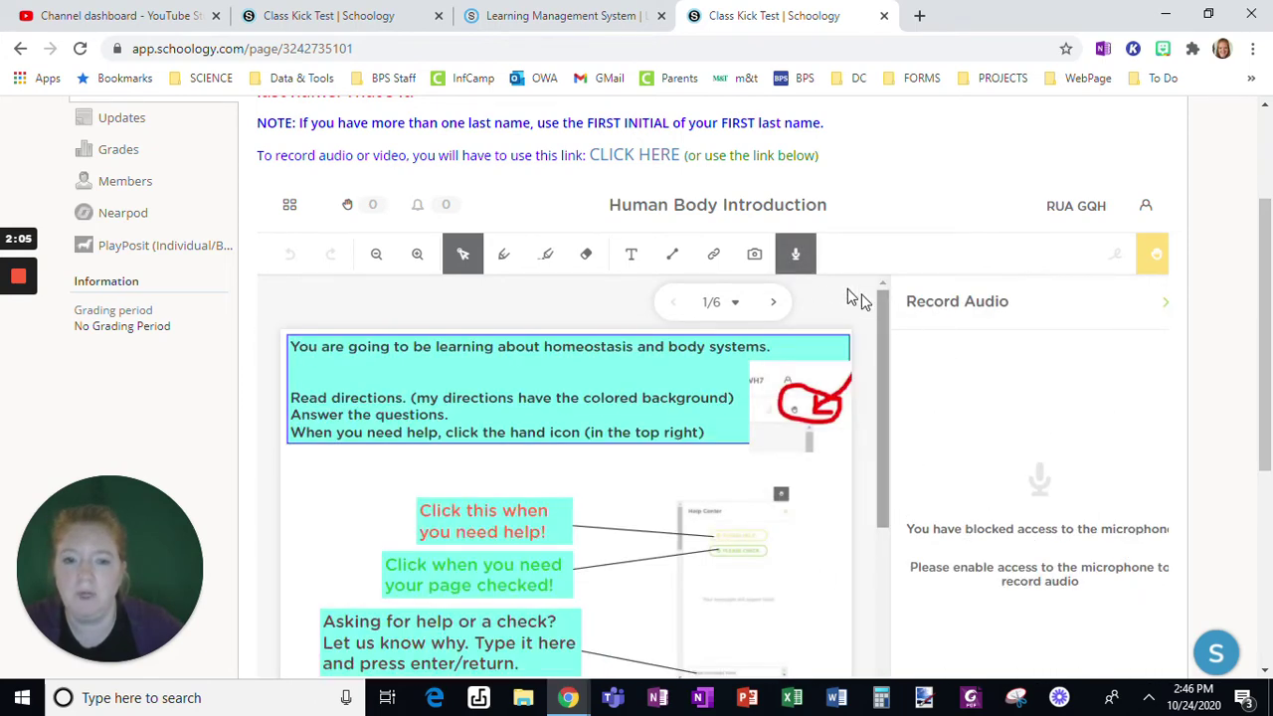
click(796, 255)
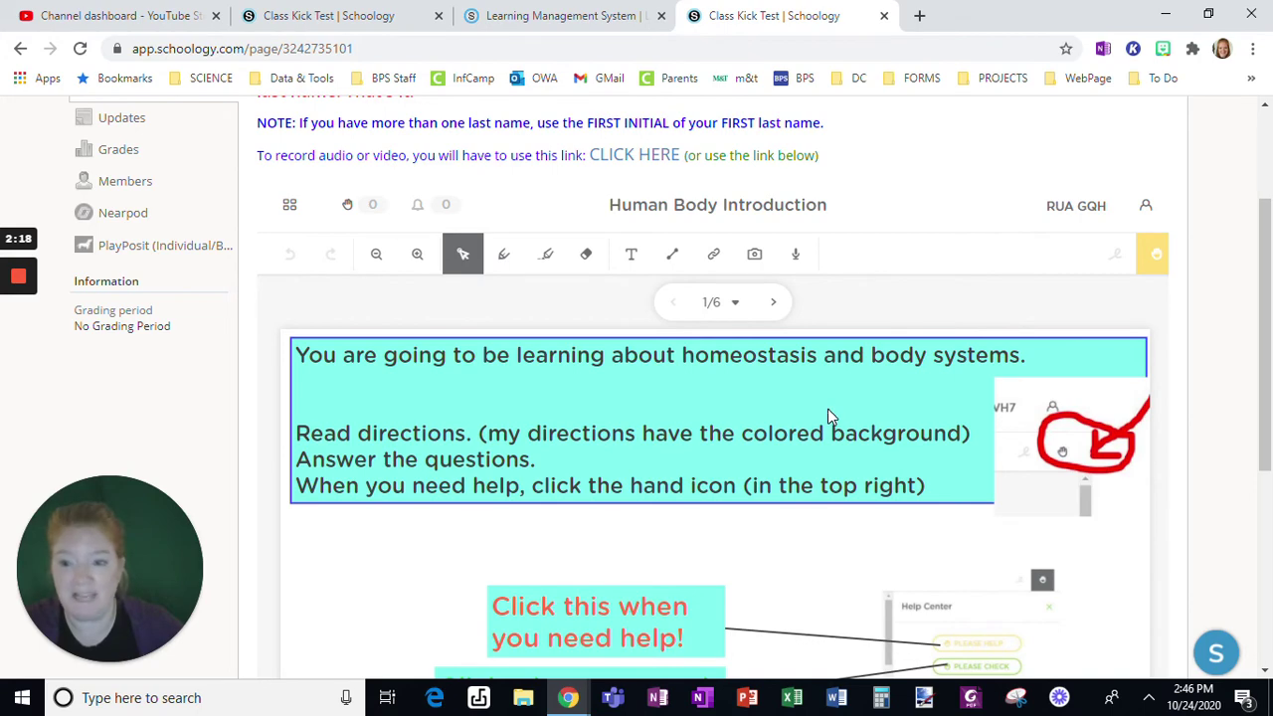
scroll(800, 487, up, 1)
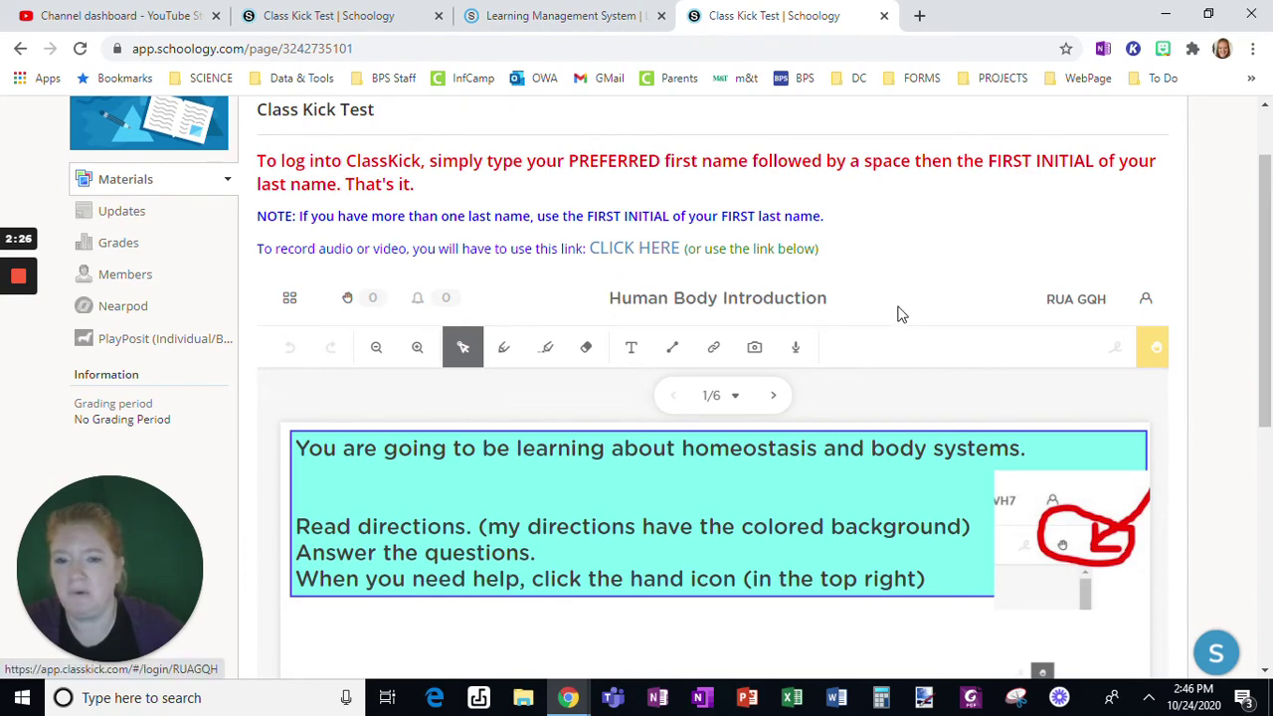
scroll(897, 314, down, 5)
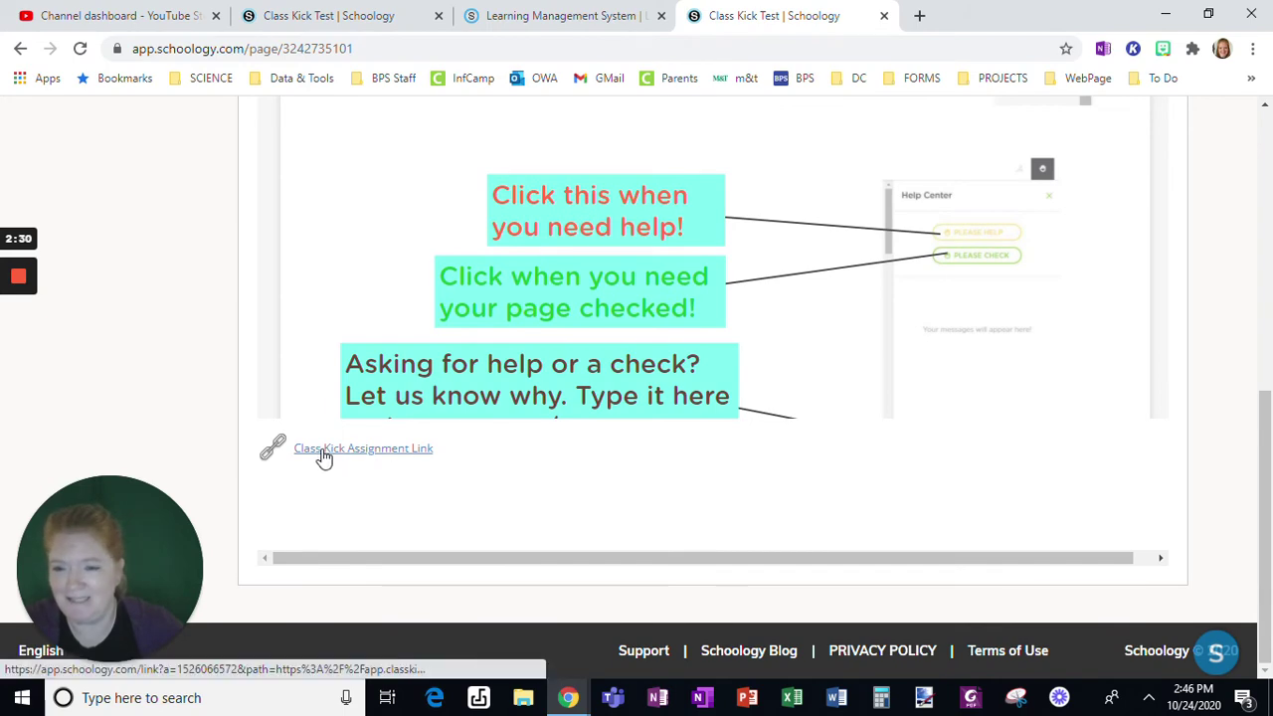
scroll(702, 431, up, 5)
scroll(705, 441, up, 1)
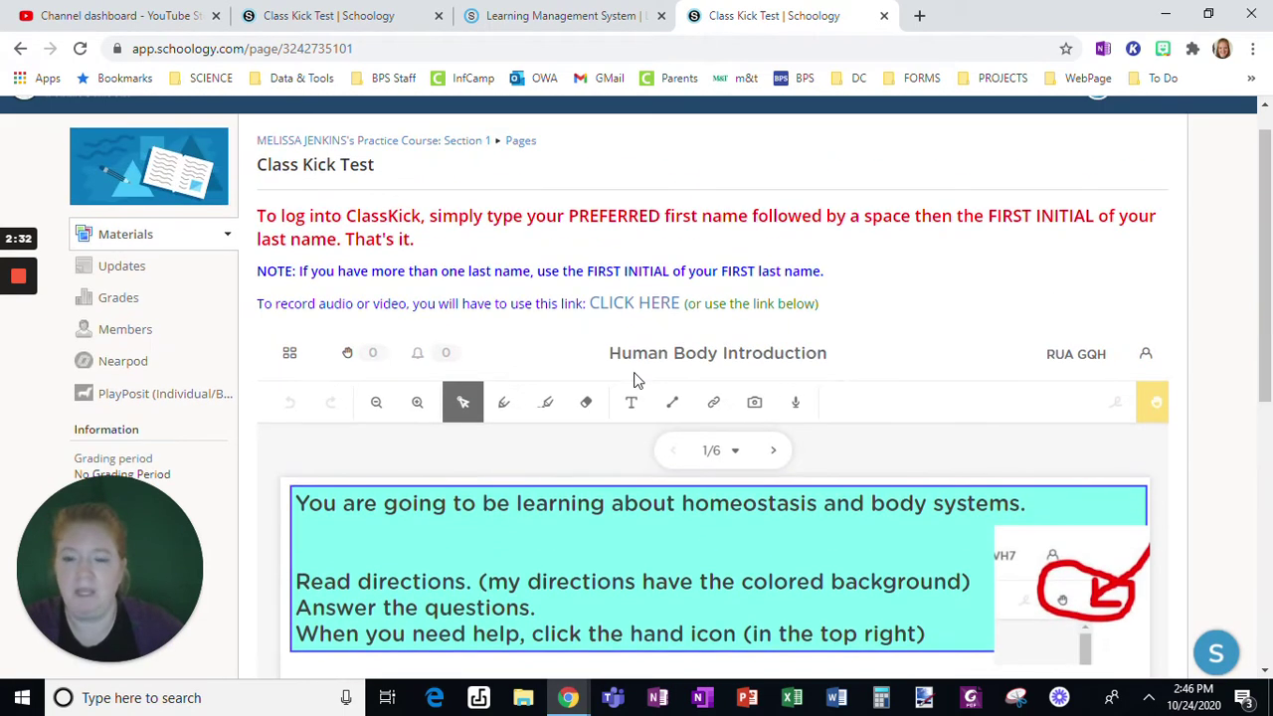
In the teacher view's Edit Page, verify the CLICK HERE link targets the Classkick class login, then close the editor.
click(311, 17)
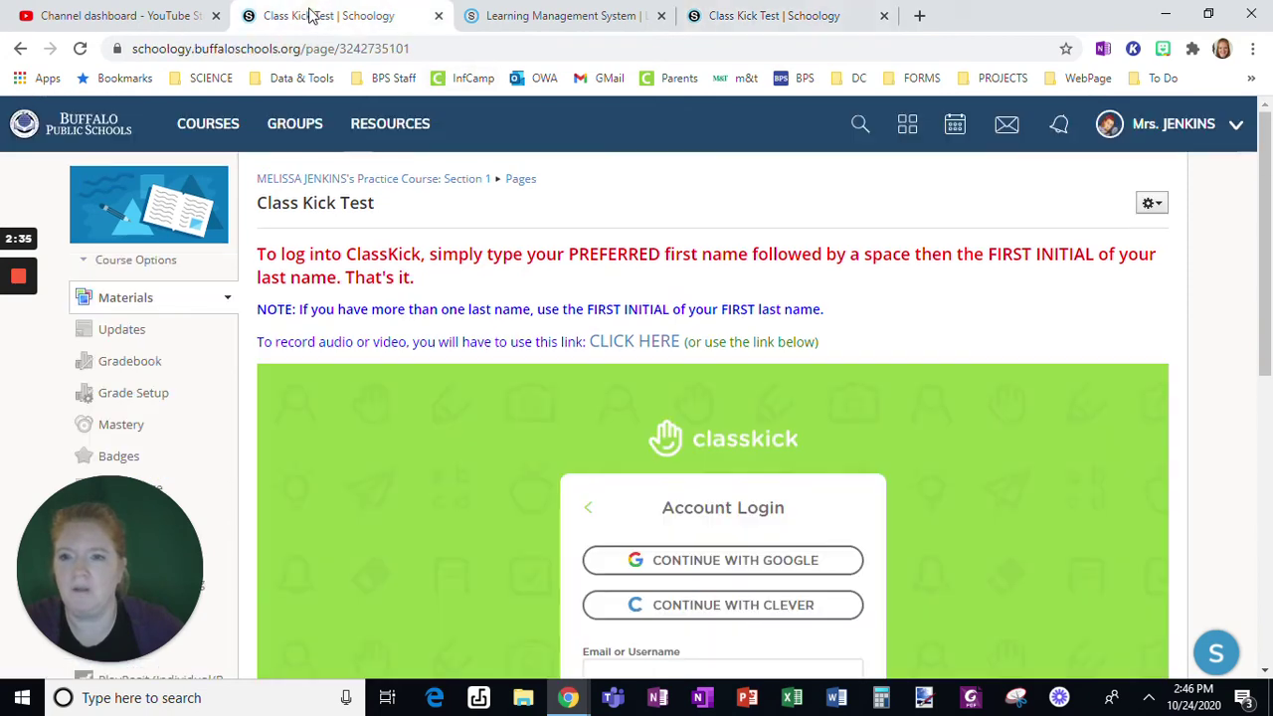
click(1154, 204)
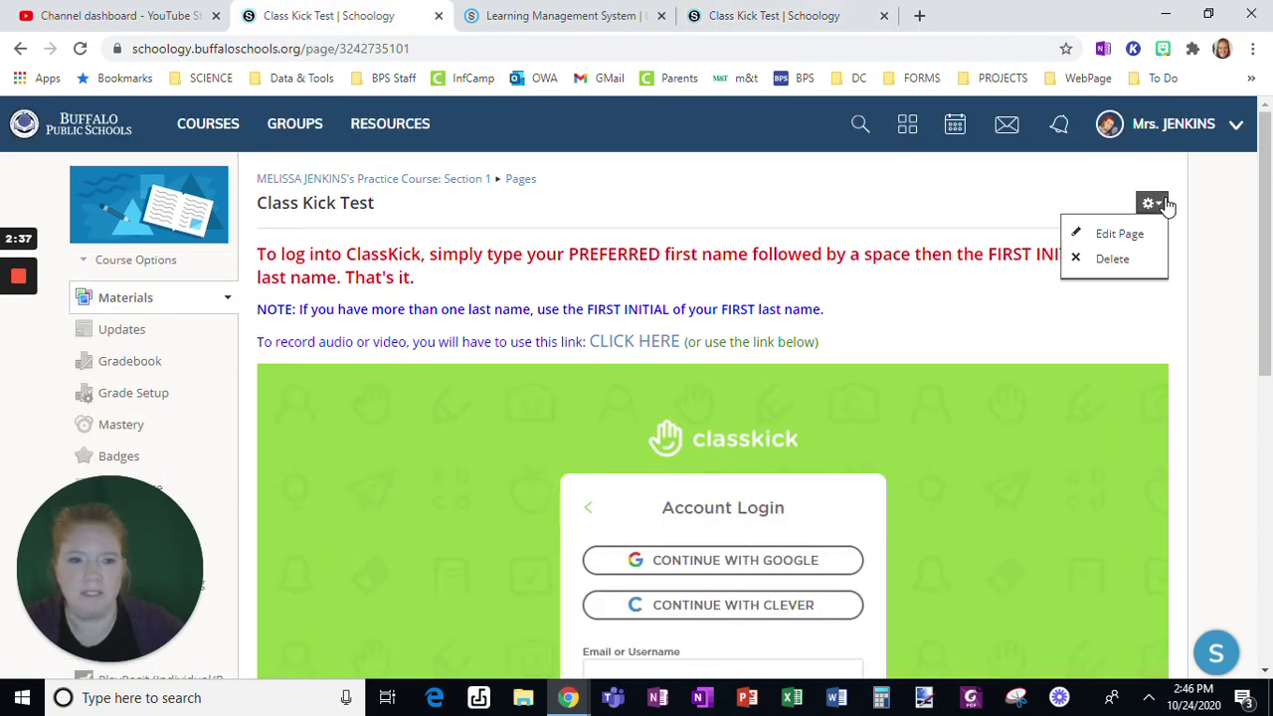
click(1121, 239)
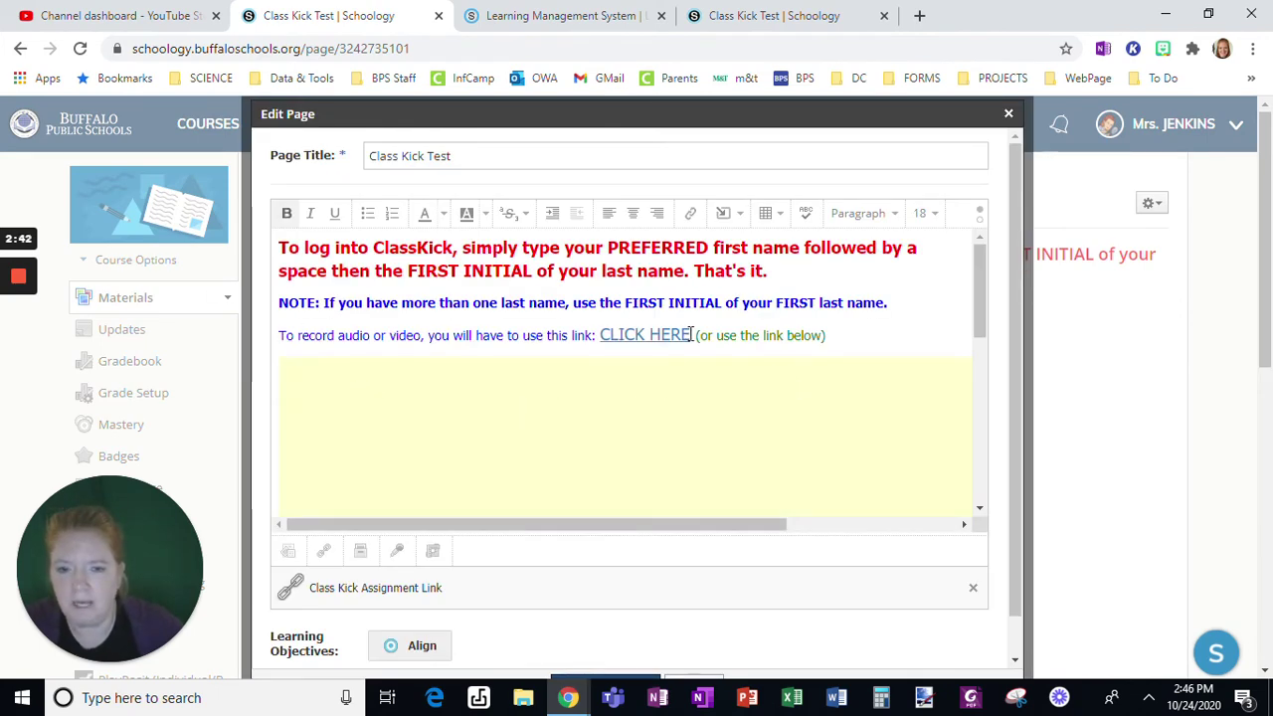
drag(694, 334, 593, 335)
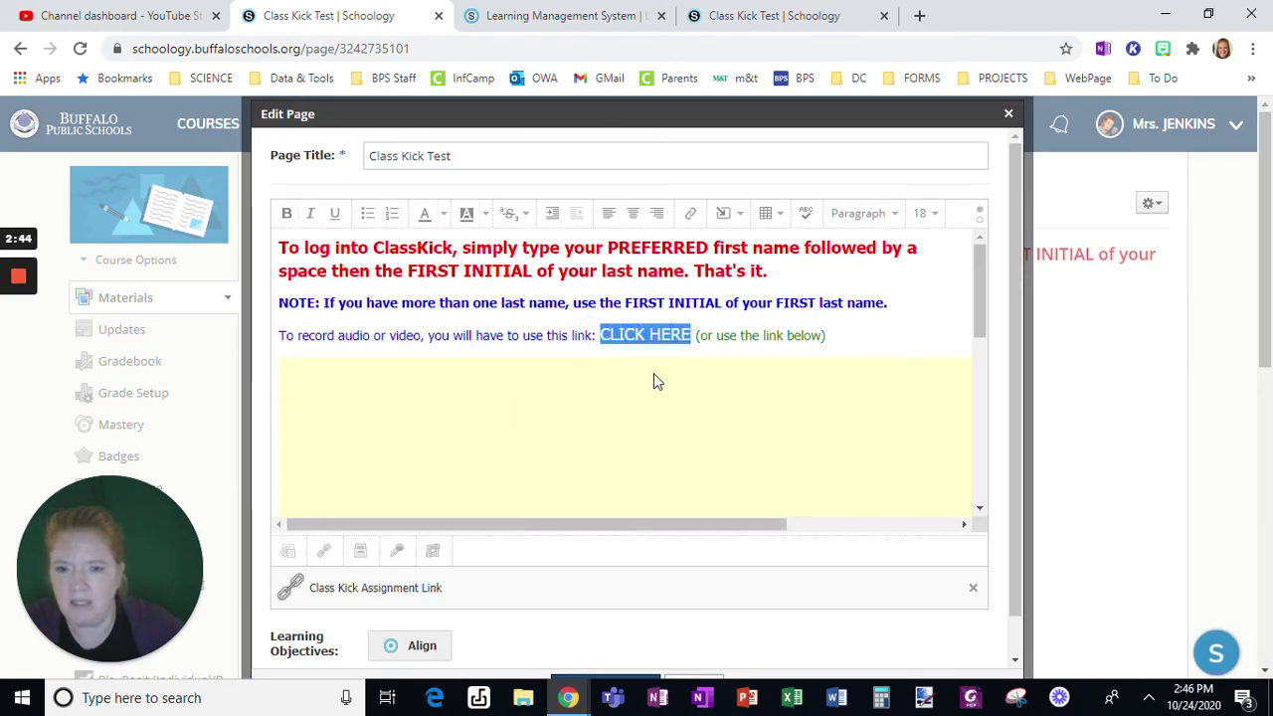
click(688, 214)
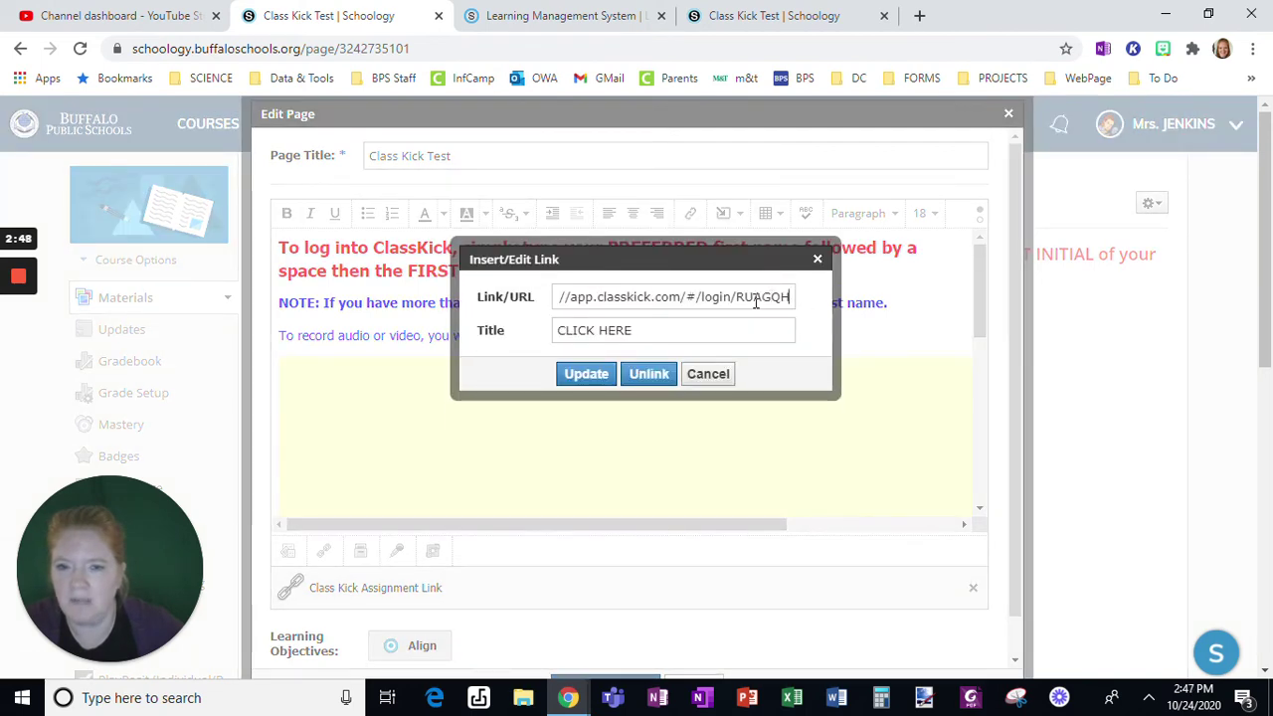
click(721, 382)
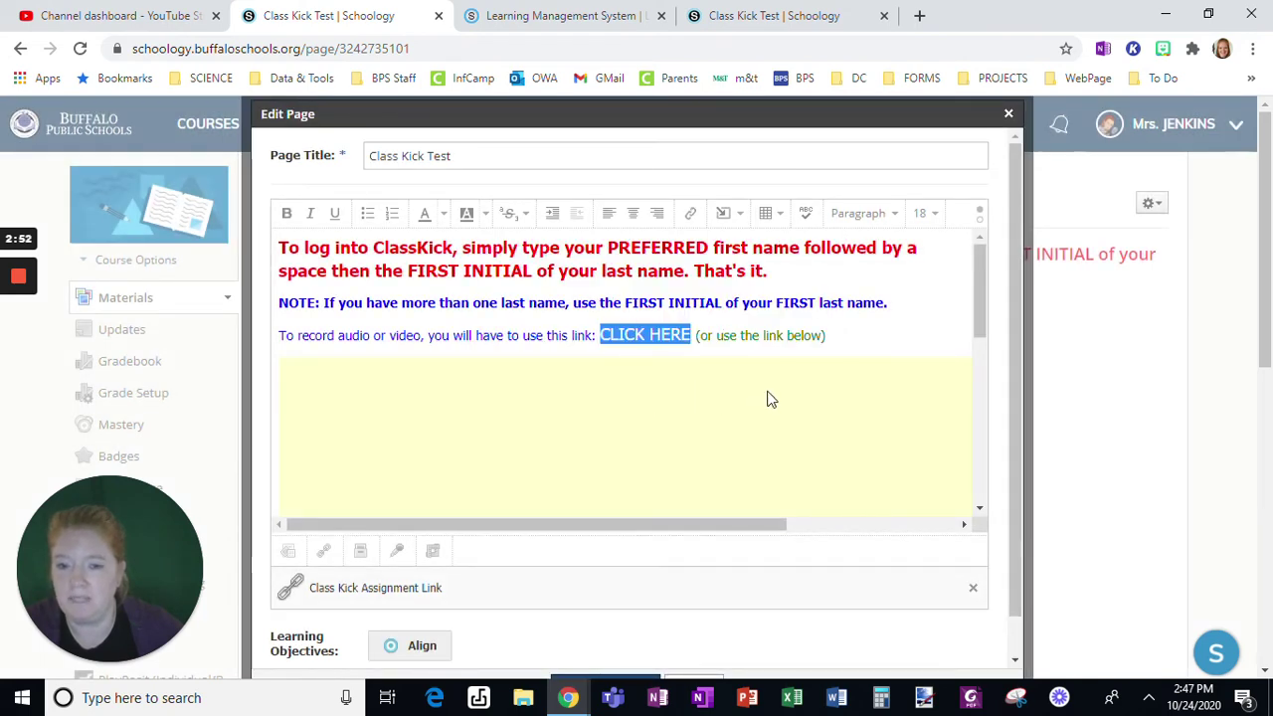
click(835, 460)
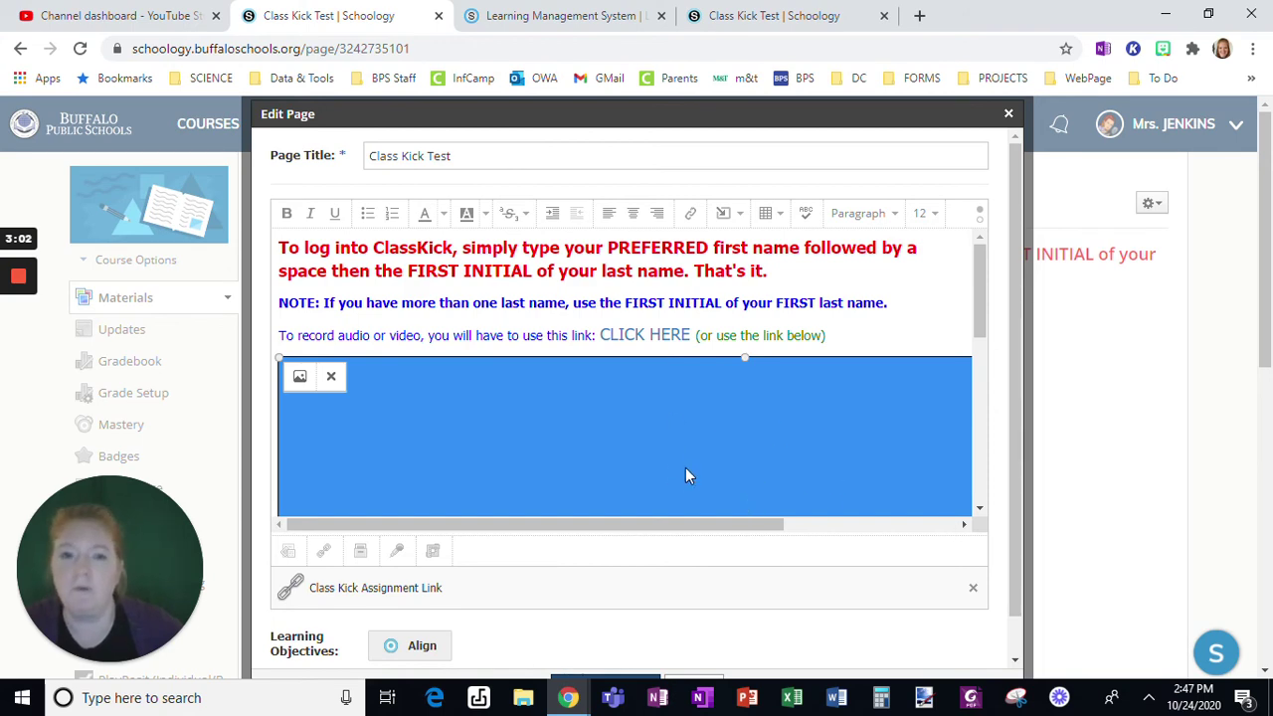
click(1008, 116)
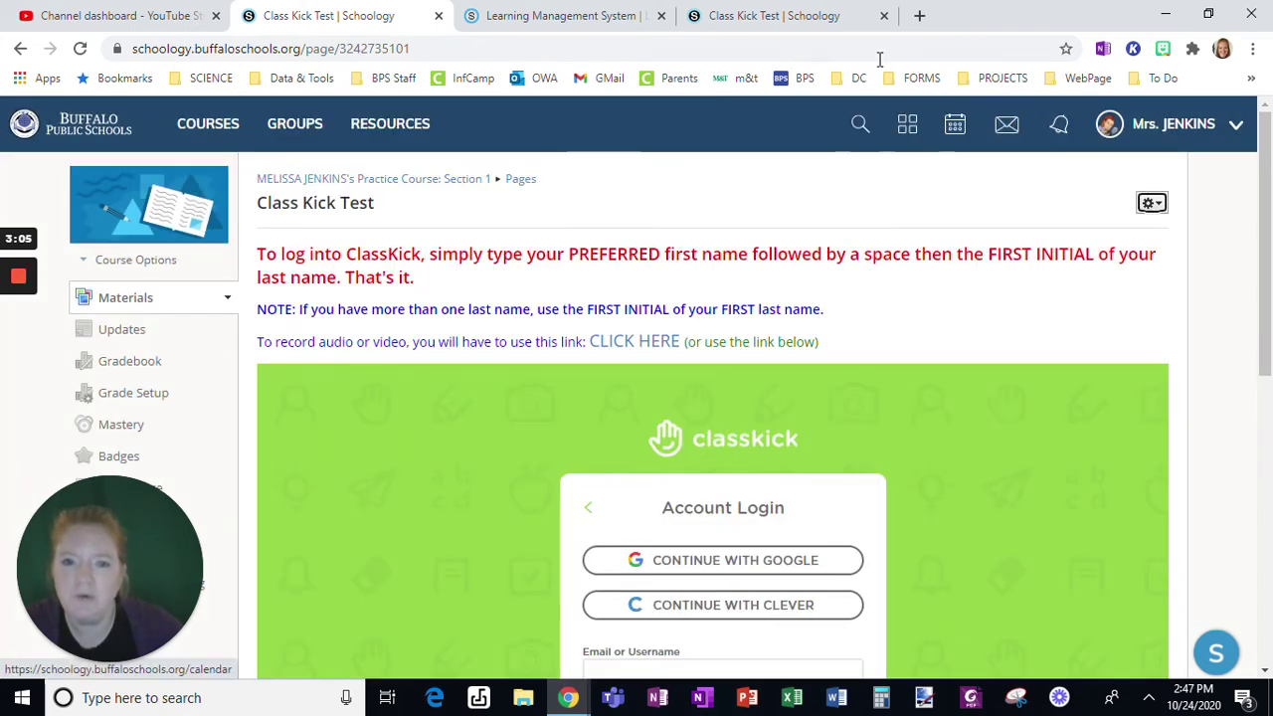
In the student view, log out of the embedded assignment and open CLICK HERE in a new Classkick tab.
click(761, 16)
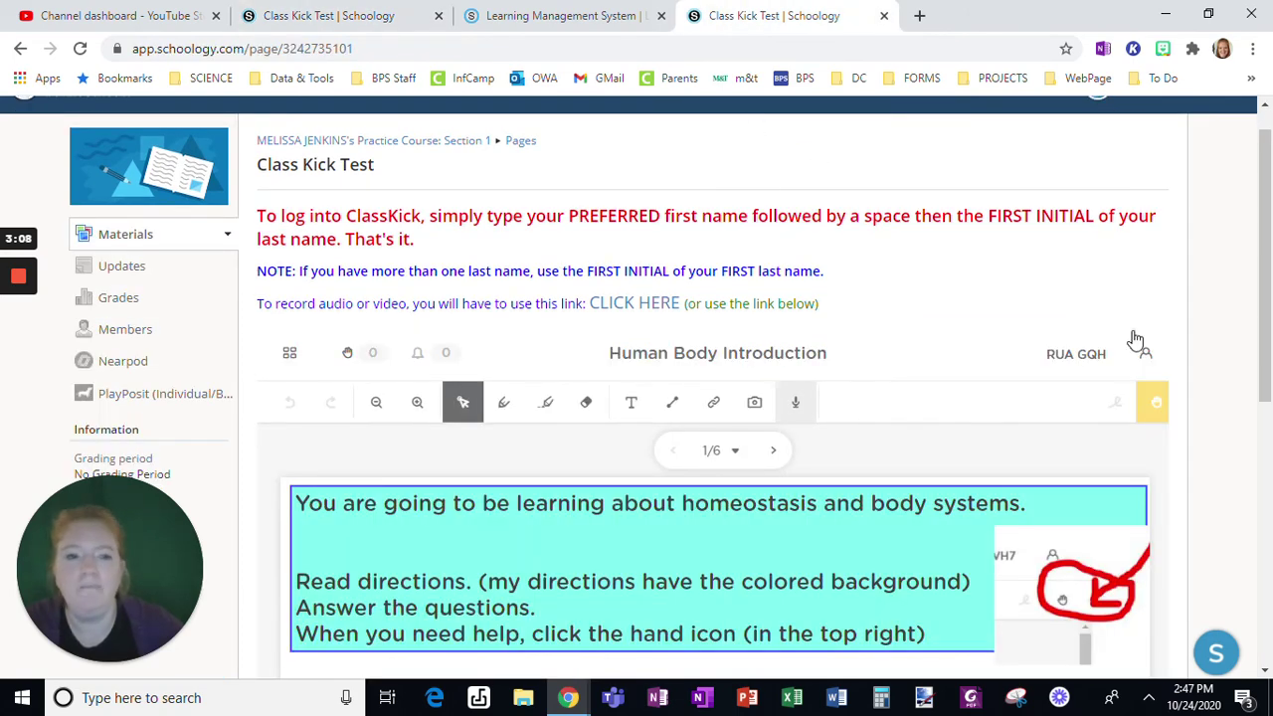
click(1145, 360)
click(1088, 449)
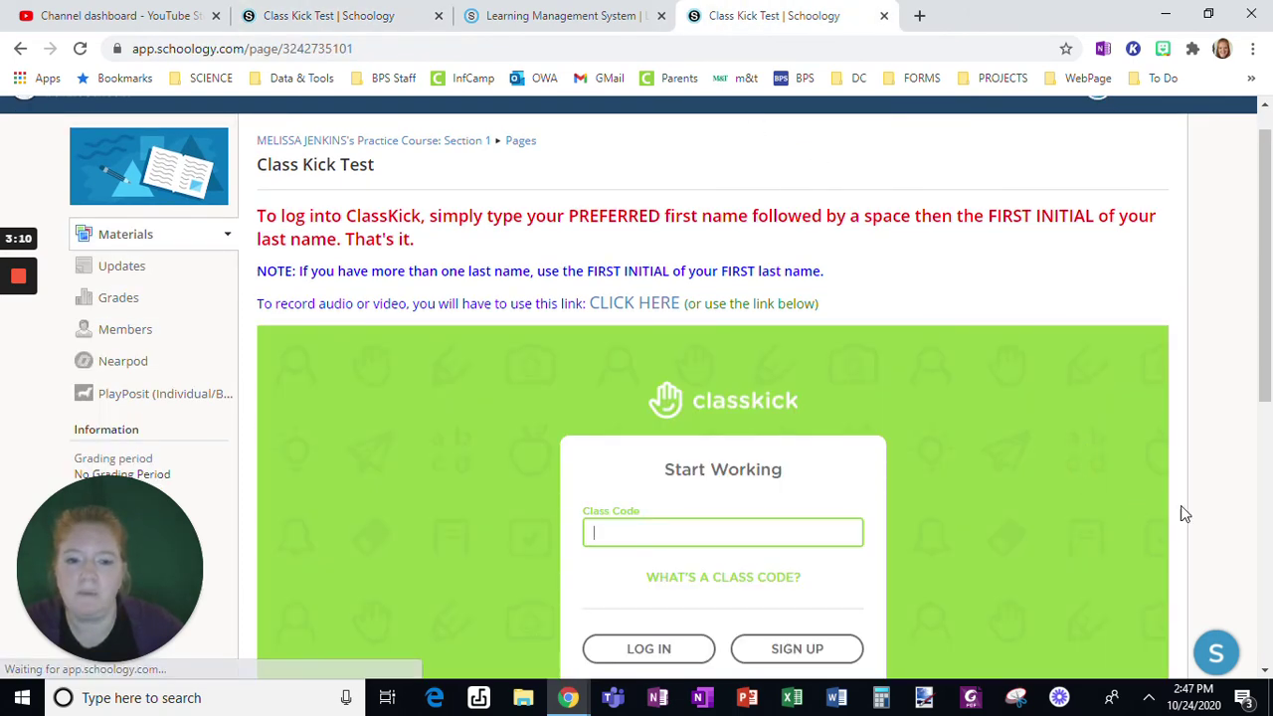
click(636, 306)
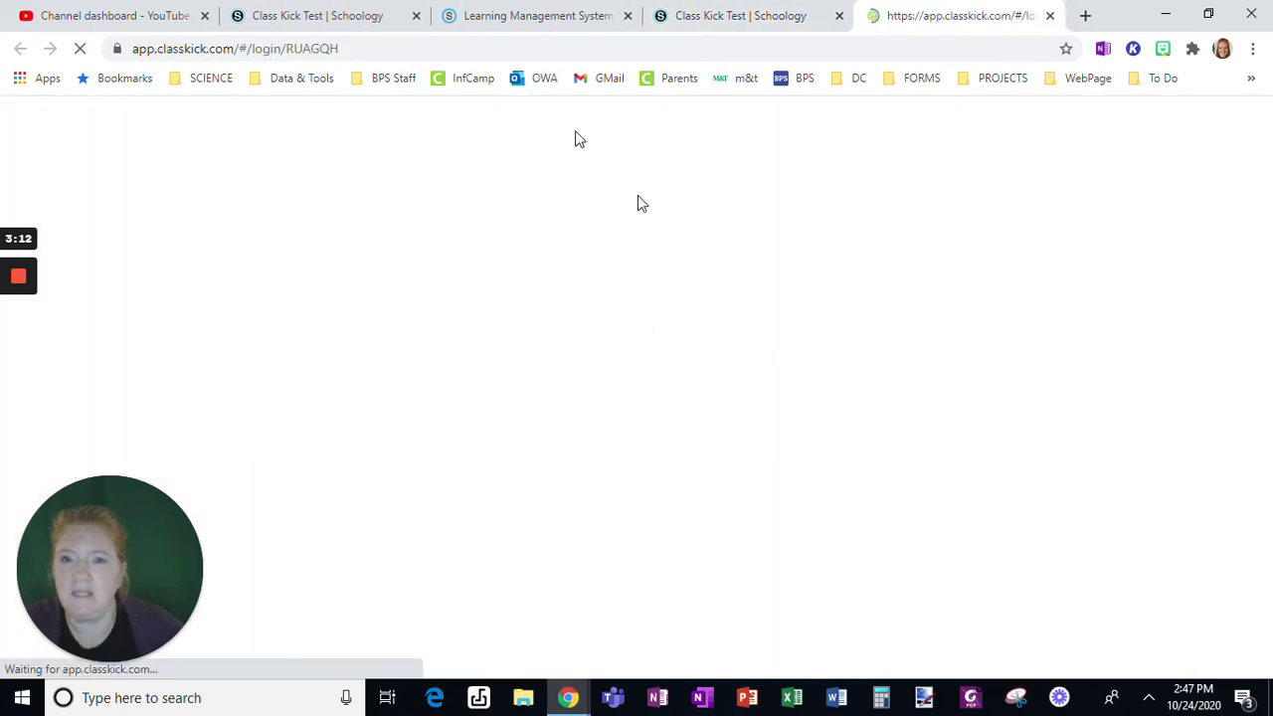